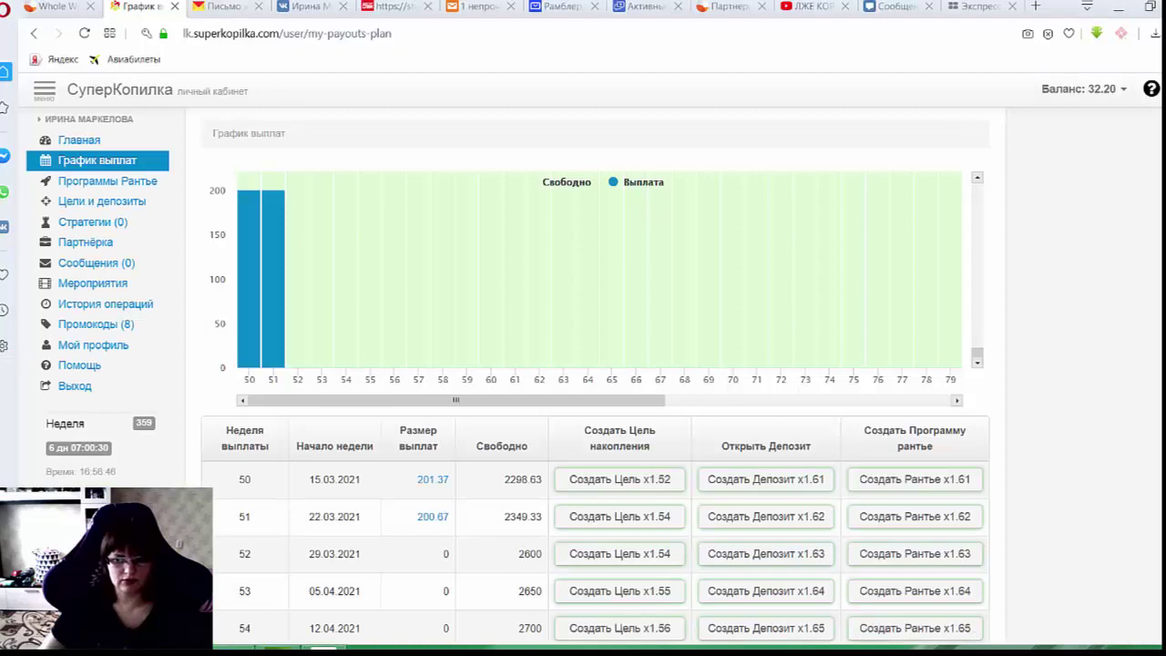
# - Open the system calendar and go back to October 2019 to check the date, closing the calendar when done
pyautogui.click(1124, 650)
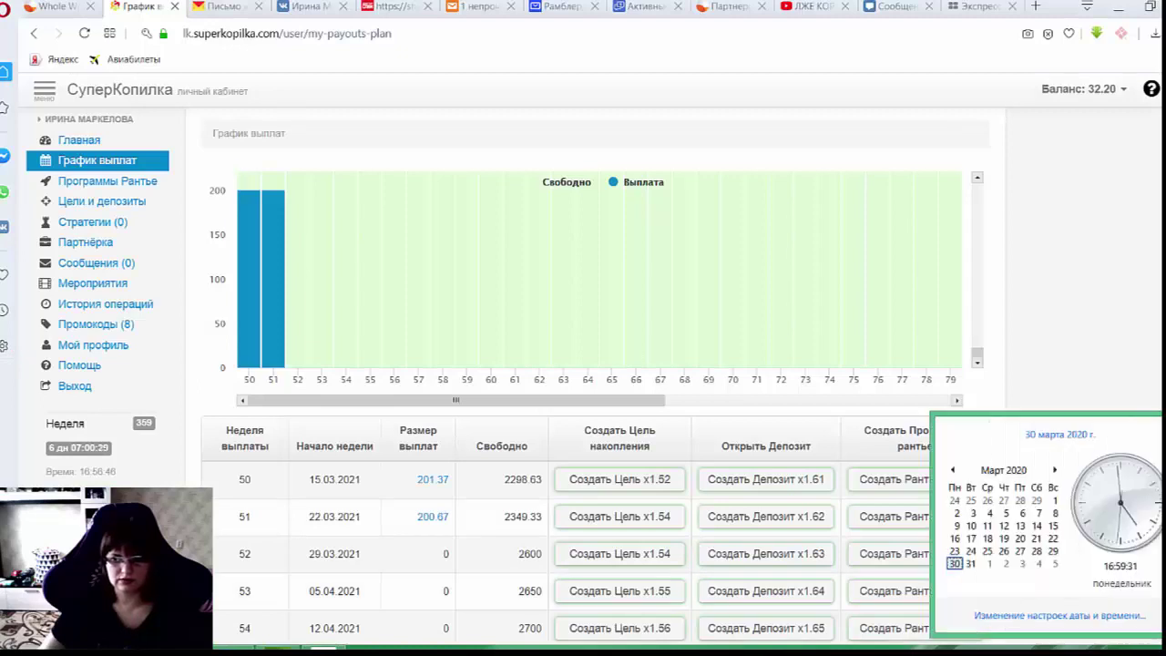
pyautogui.click(952, 470)
pyautogui.click(951, 470)
pyautogui.click(951, 470)
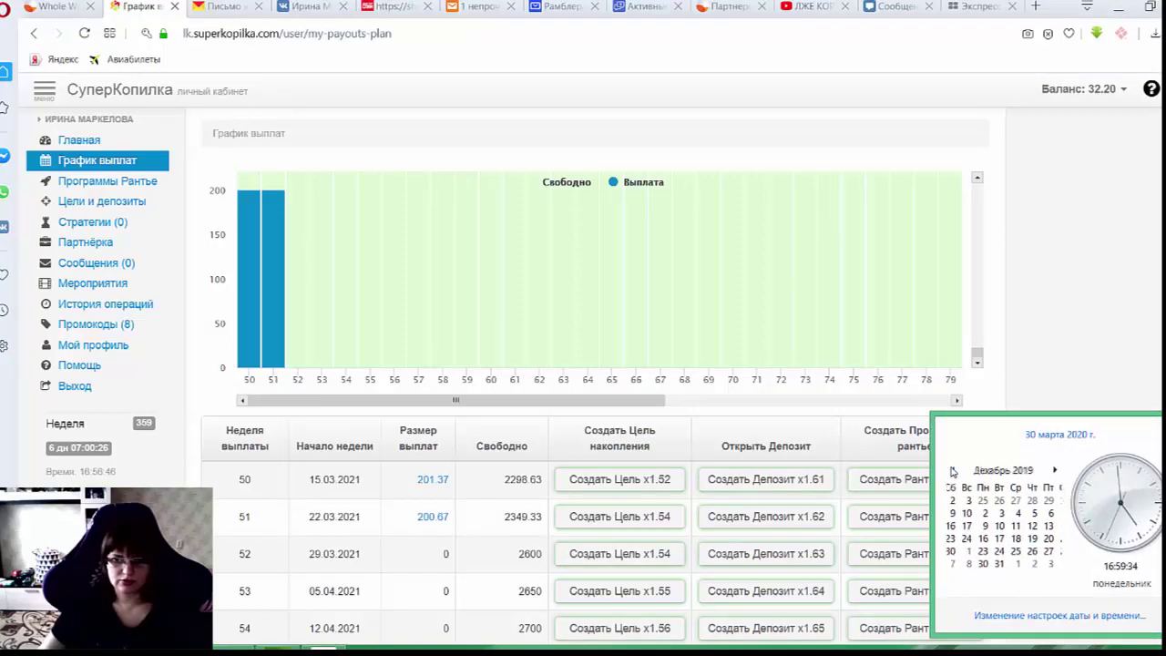
pyautogui.click(952, 469)
pyautogui.click(952, 470)
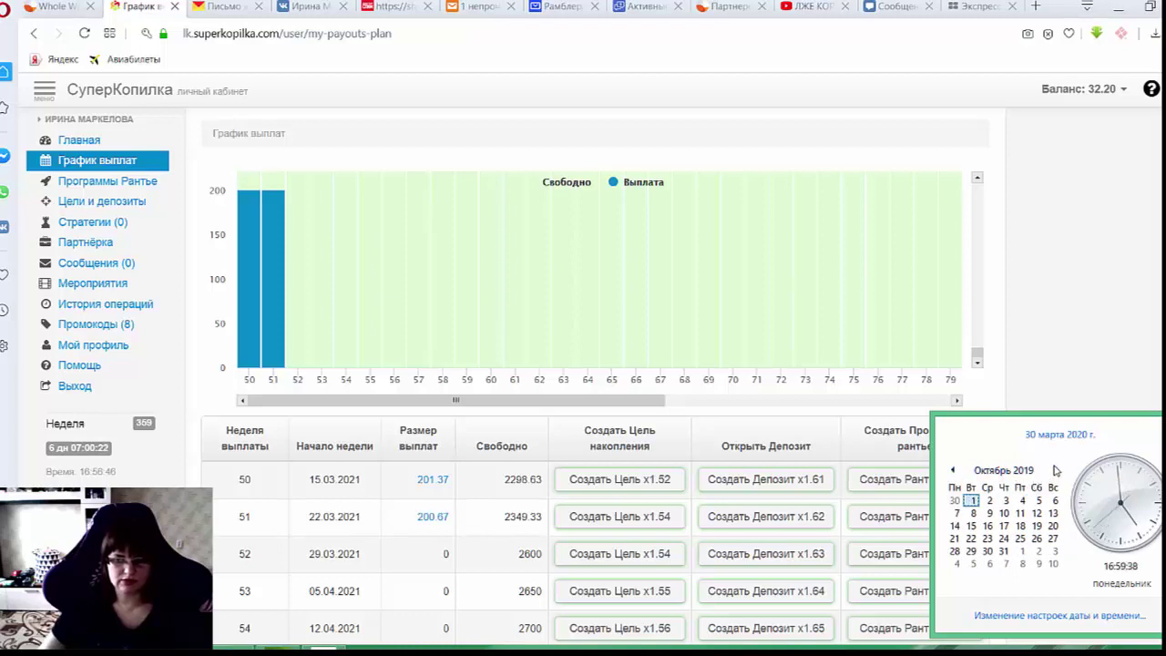
pyautogui.click(1068, 325)
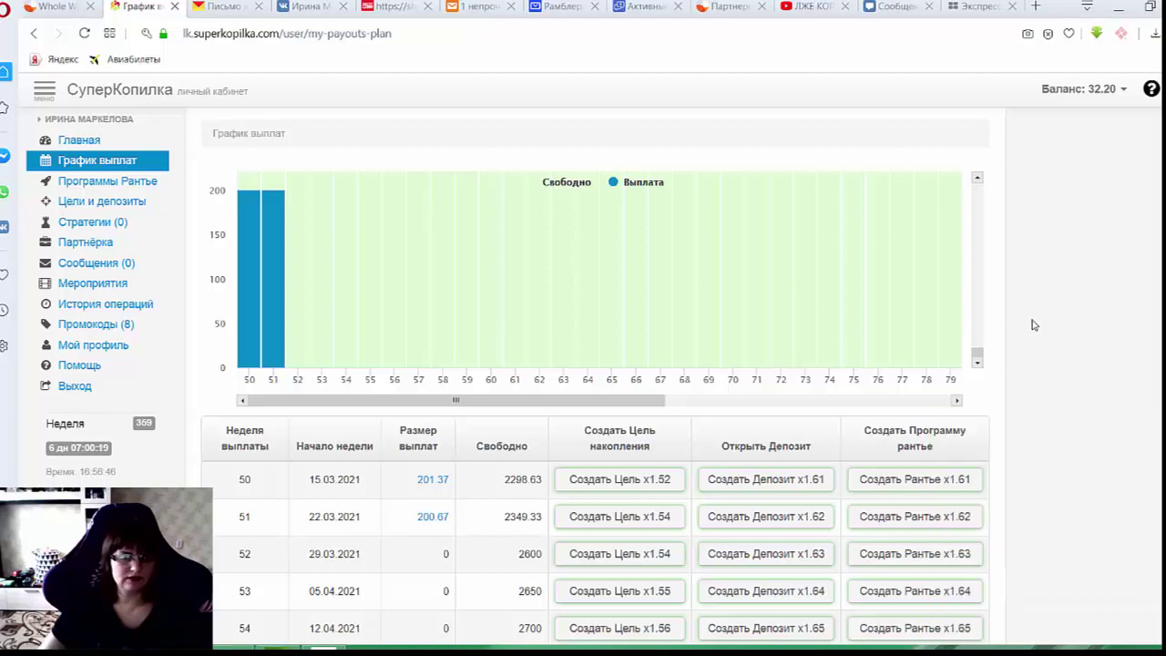
# - Open the partners list in the Партнёрка section and look through its successive pages of invited partners
pyautogui.click(107, 243)
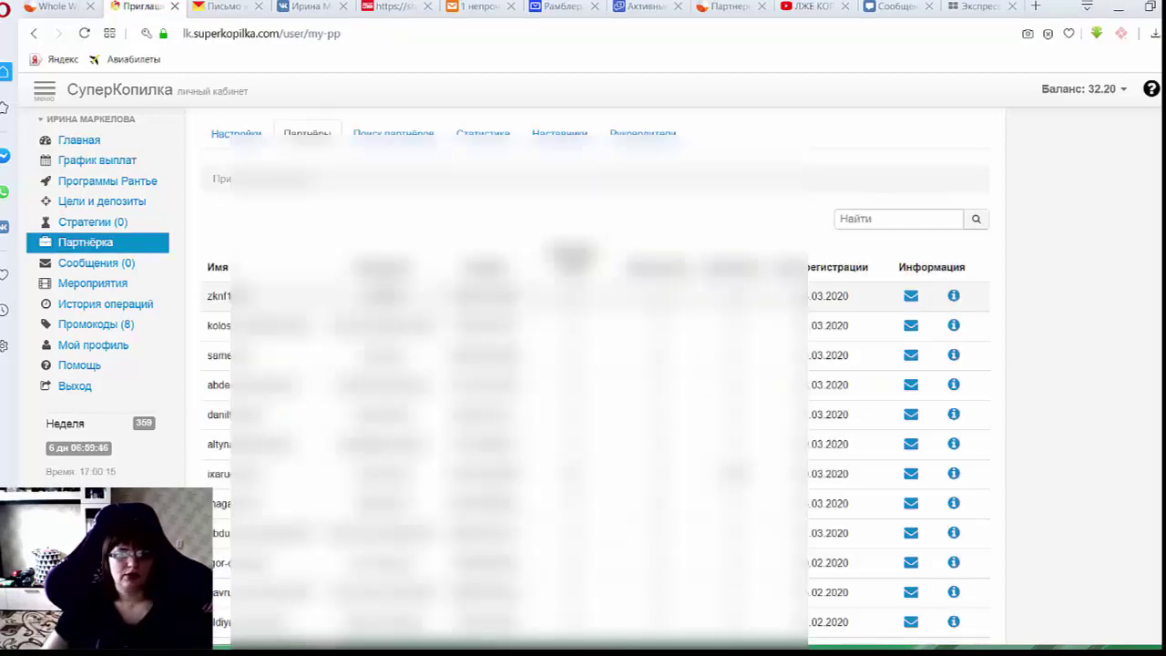
pyautogui.scroll(-10, 596, 378)
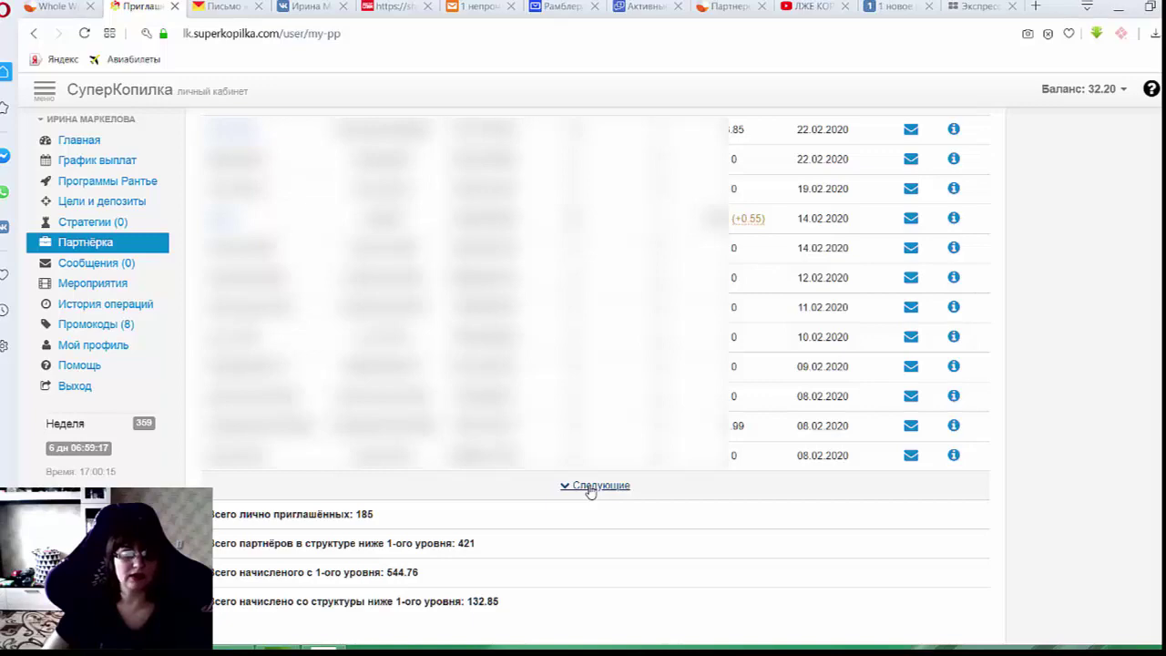
pyautogui.click(594, 485)
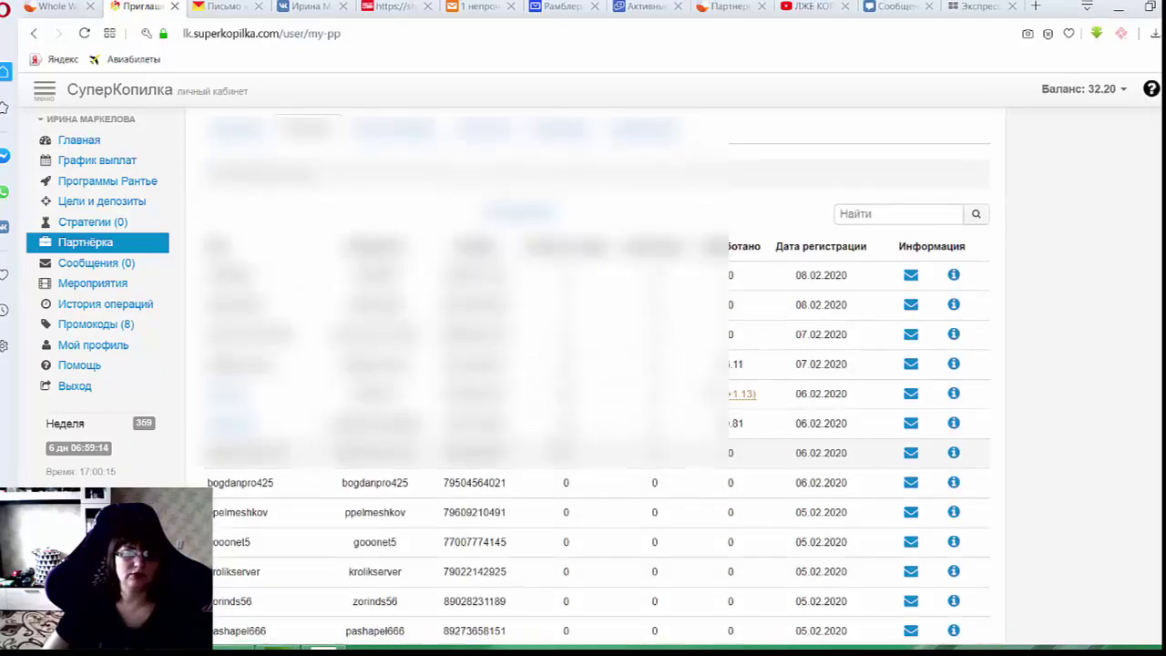
pyautogui.scroll(-5, 590, 492)
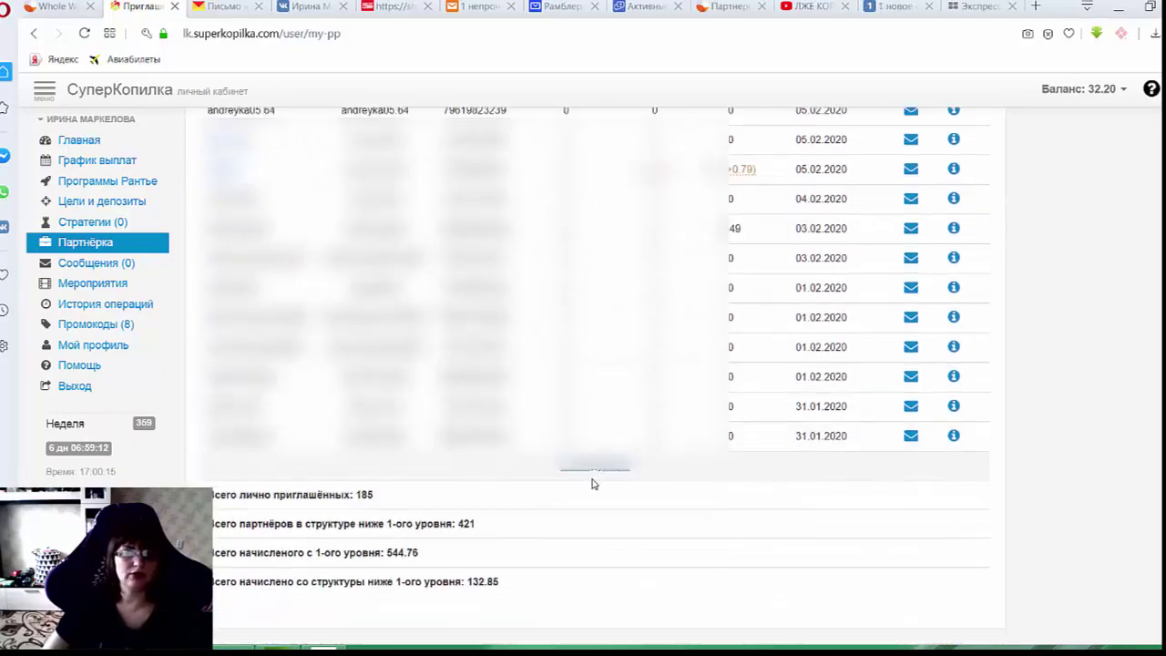
pyautogui.click(593, 482)
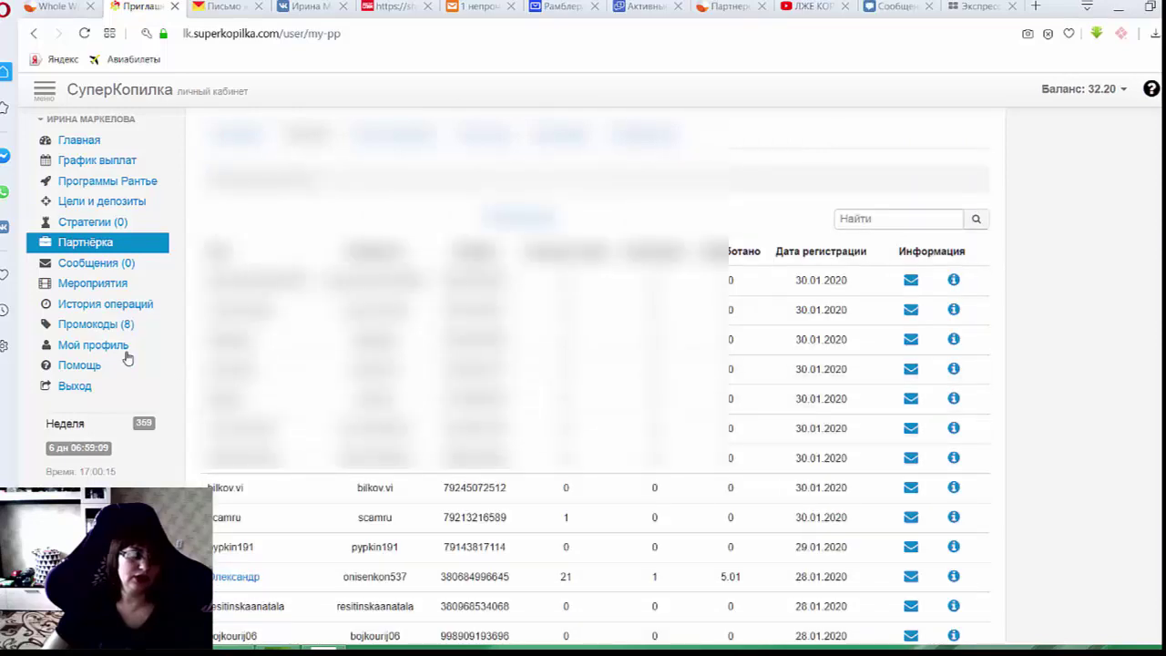
# - Open the operations history for 30.03.2020, expand the partner rewards received from 12:30 to 16:49, and review the individual accruals
pyautogui.click(92, 308)
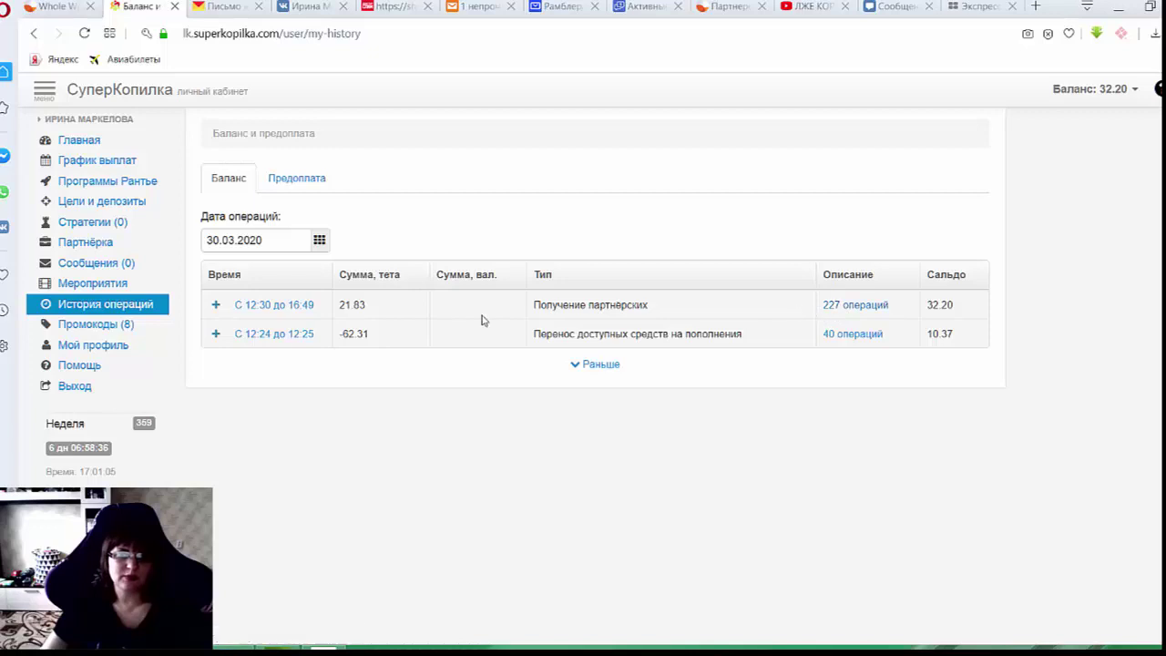
pyautogui.click(838, 308)
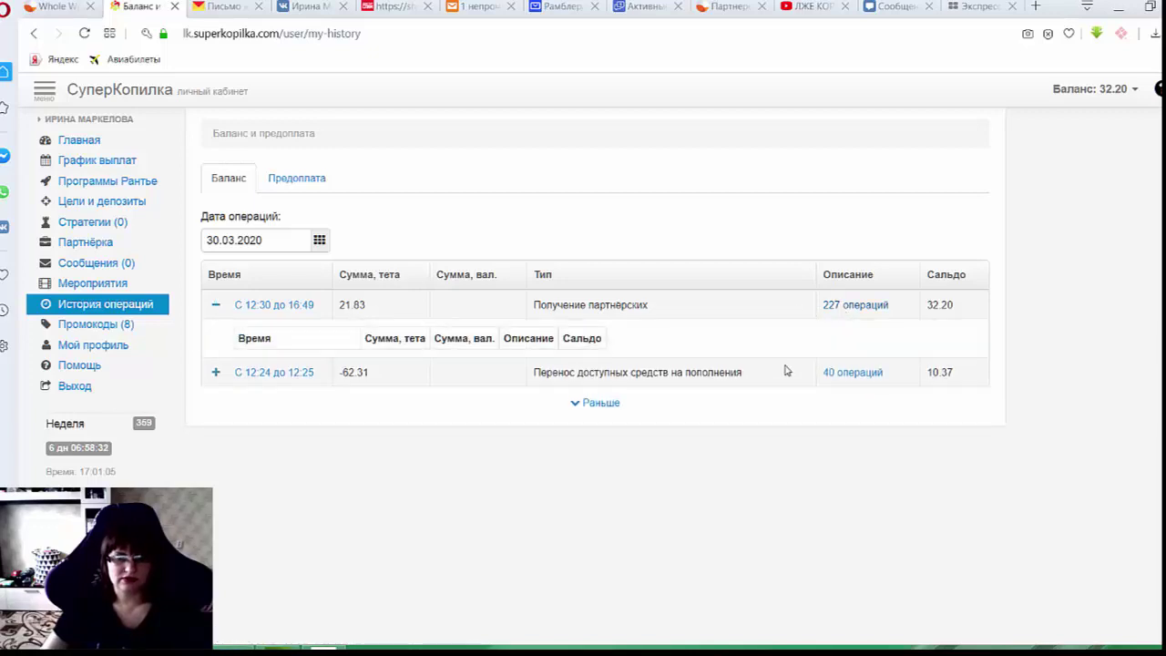
pyautogui.scroll(-2, 787, 370)
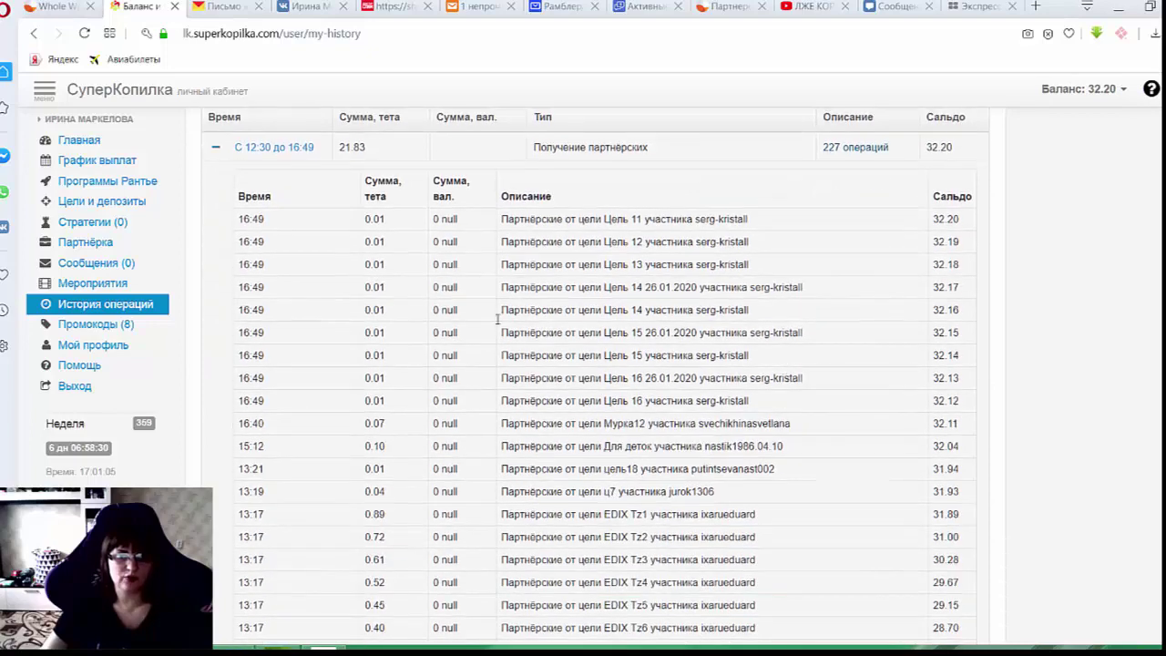
pyautogui.scroll(-5, 396, 253)
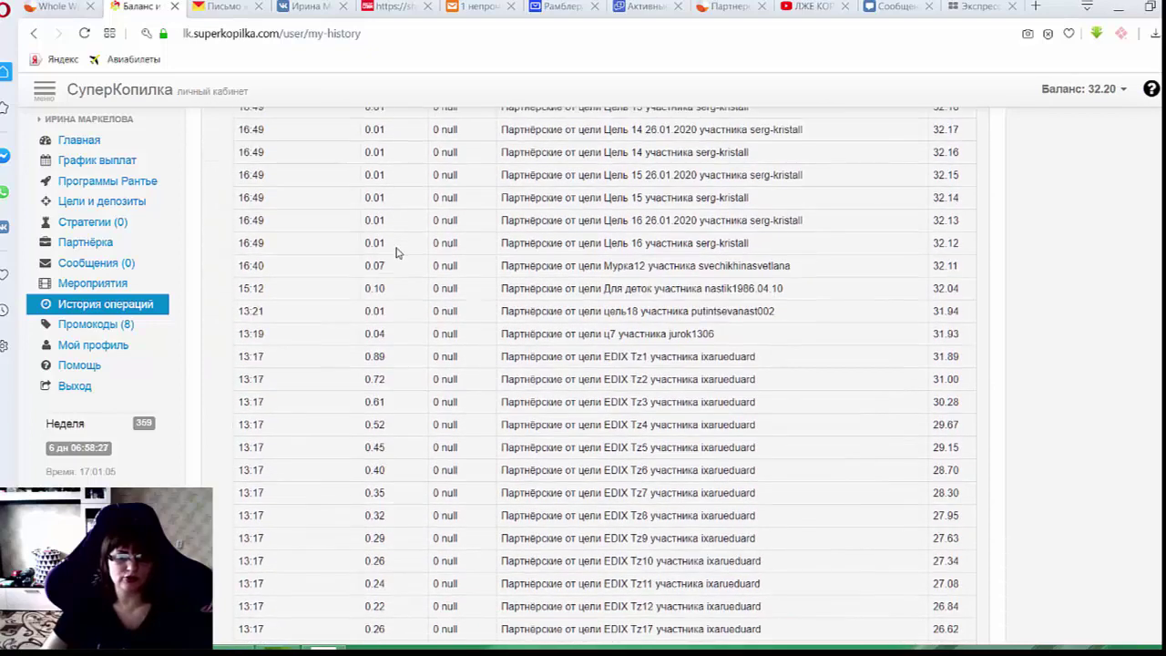
pyautogui.scroll(-8, 398, 261)
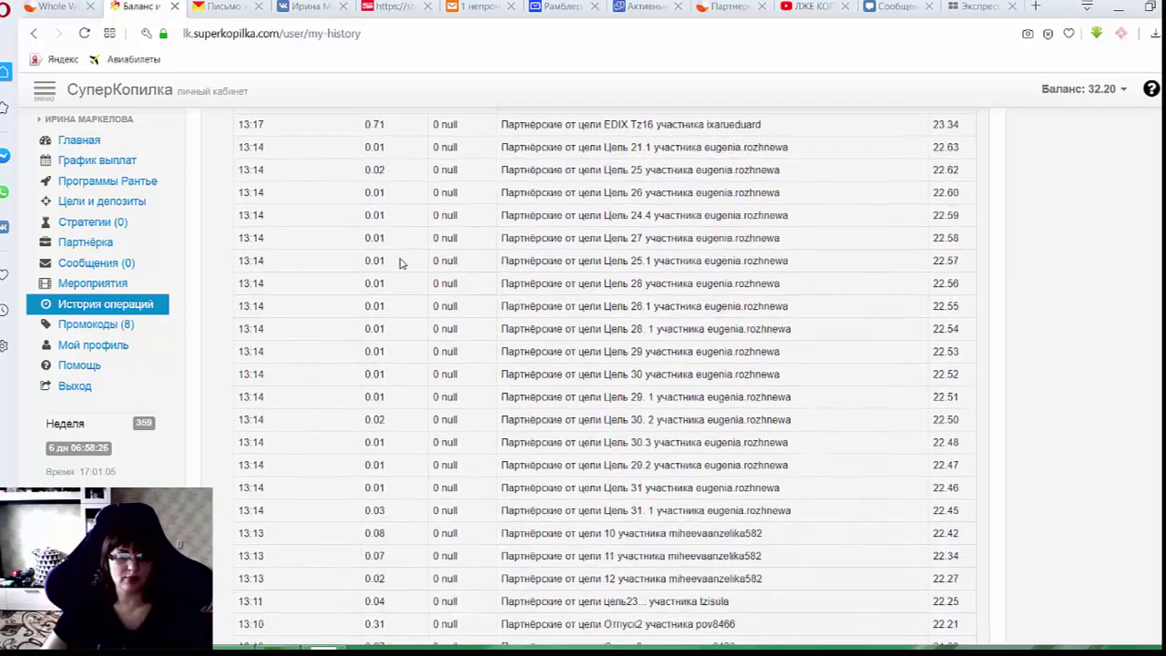
pyautogui.scroll(-10, 401, 265)
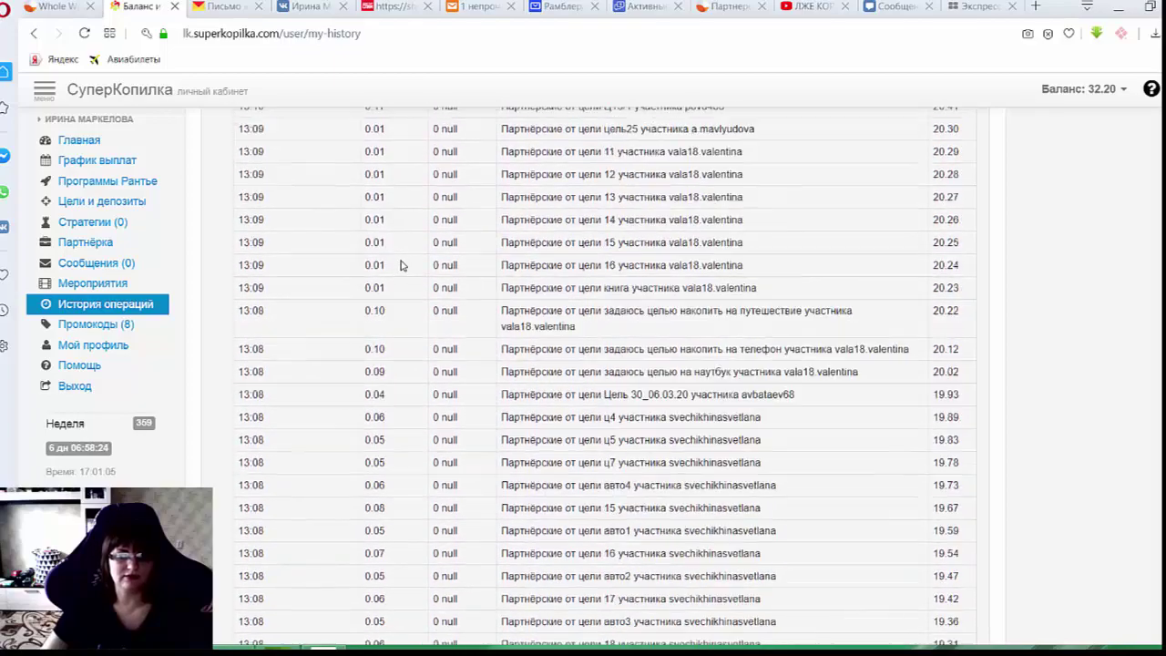
pyautogui.scroll(-13, 559, 351)
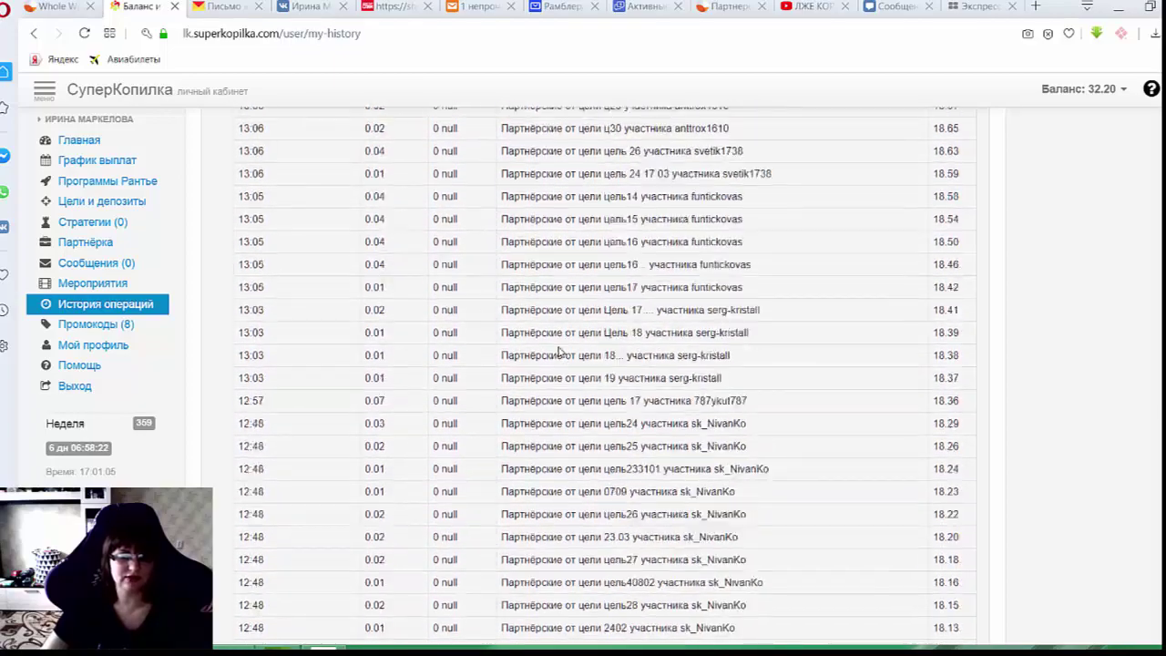
pyautogui.scroll(-15, 559, 351)
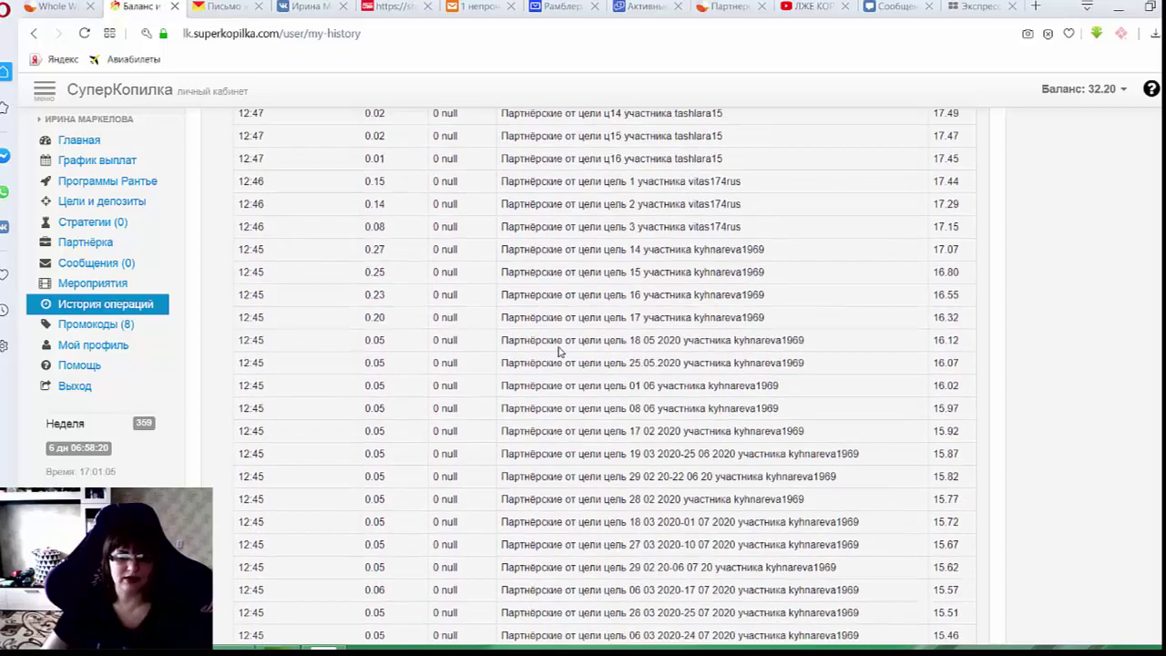
pyautogui.scroll(-8, 559, 349)
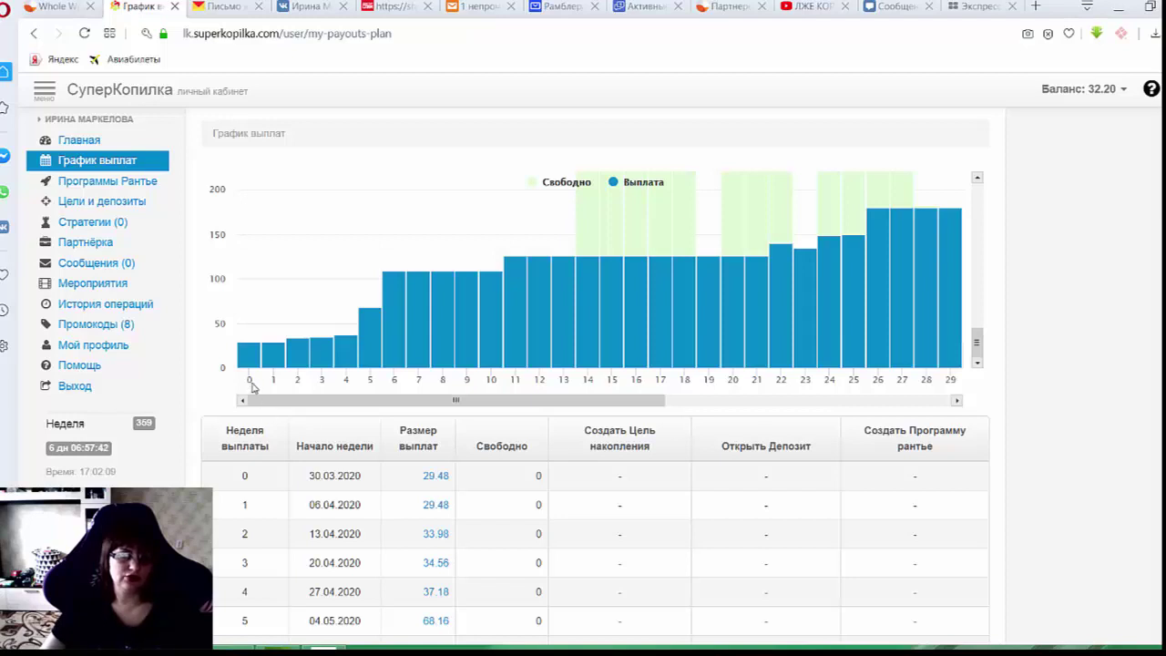
# - Examine the weekly payouts on the payout schedule chart, from week 0 through the weeks after 30
pyautogui.moveTo(247, 365)
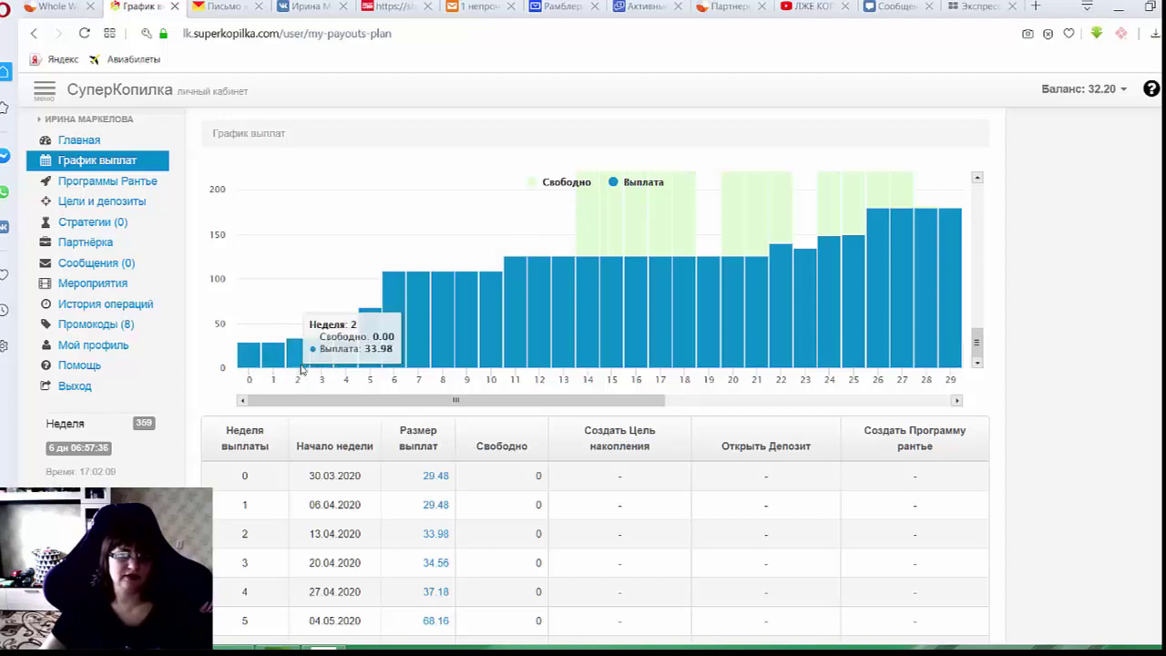
pyautogui.moveTo(342, 362)
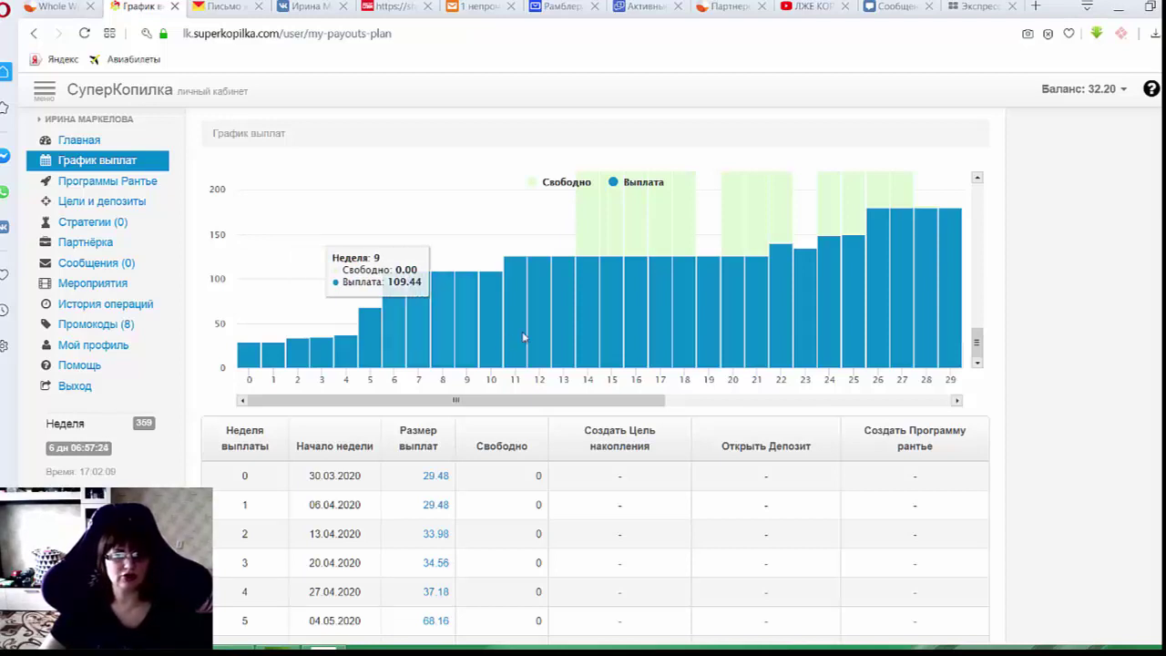
pyautogui.moveTo(546, 404); pyautogui.dragTo(586, 403)
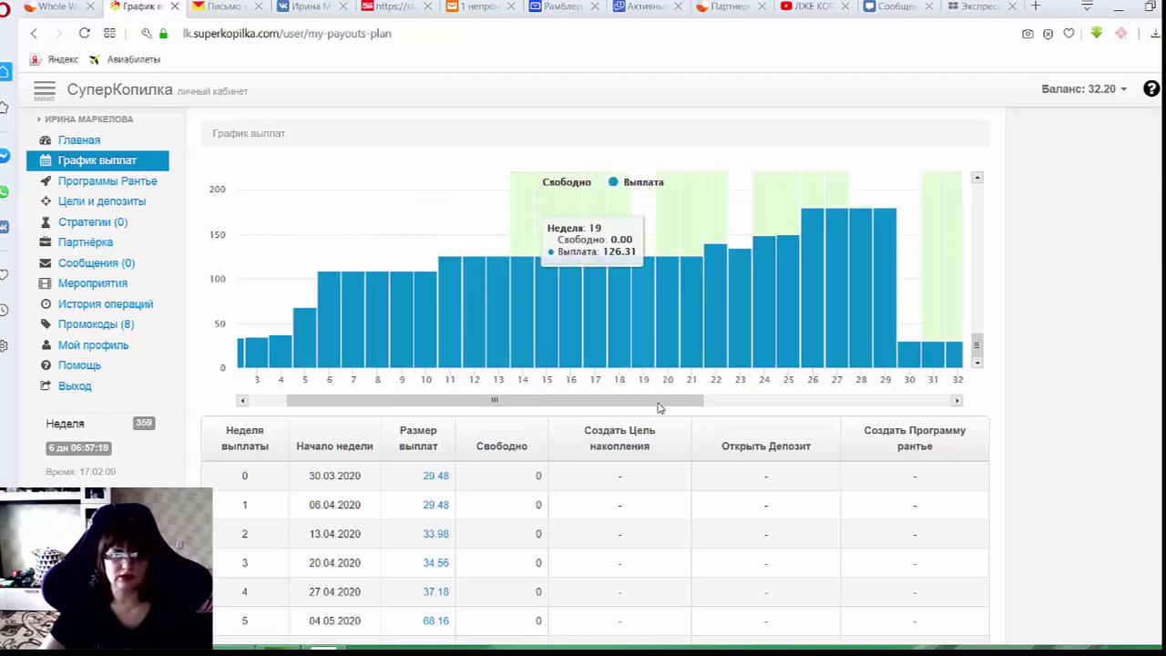
pyautogui.scroll(-3, 674, 282)
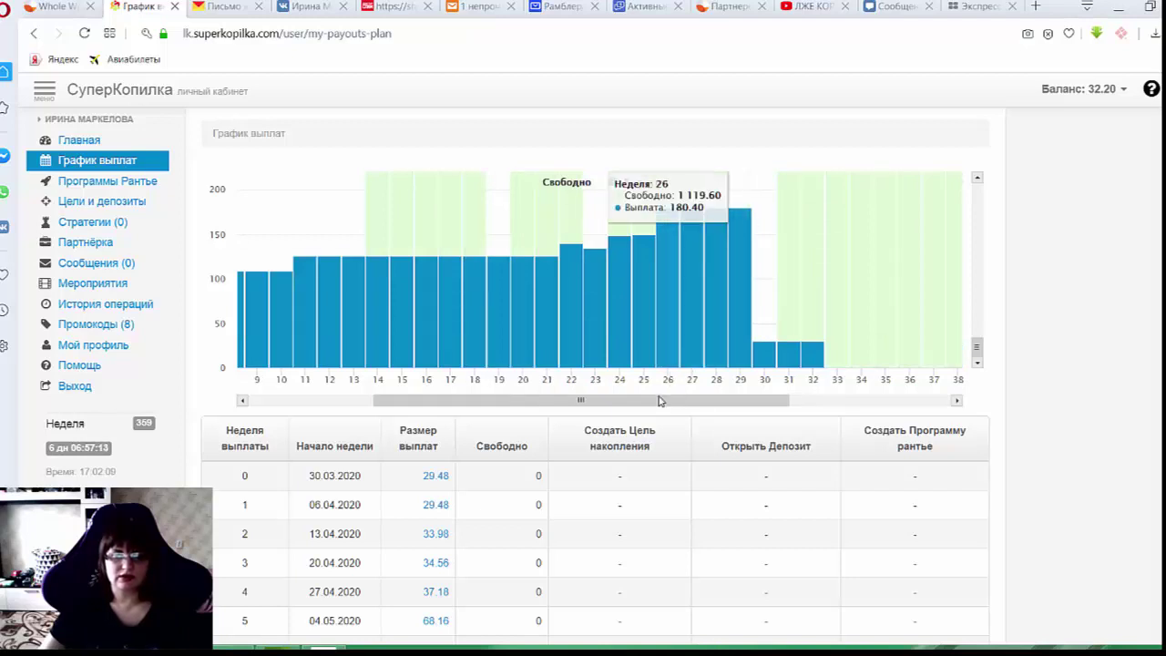
pyautogui.moveTo(665, 401); pyautogui.dragTo(885, 417)
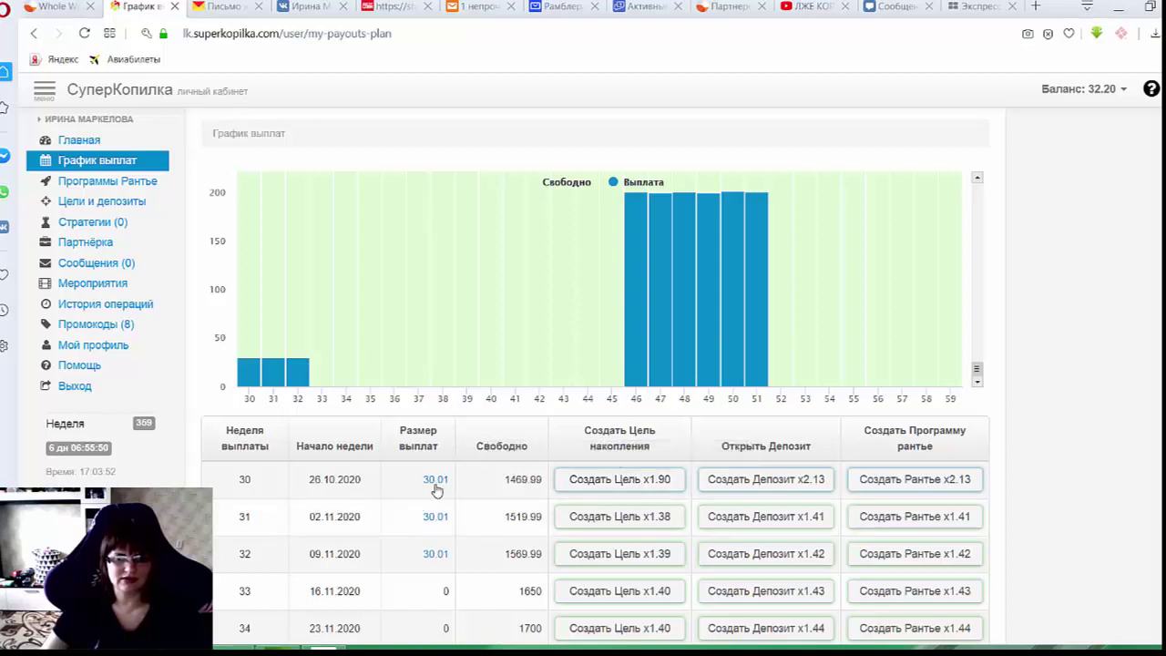
# - Start a new savings goal with payout in week 30 and name it "30 03-3"
pyautogui.click(597, 480)
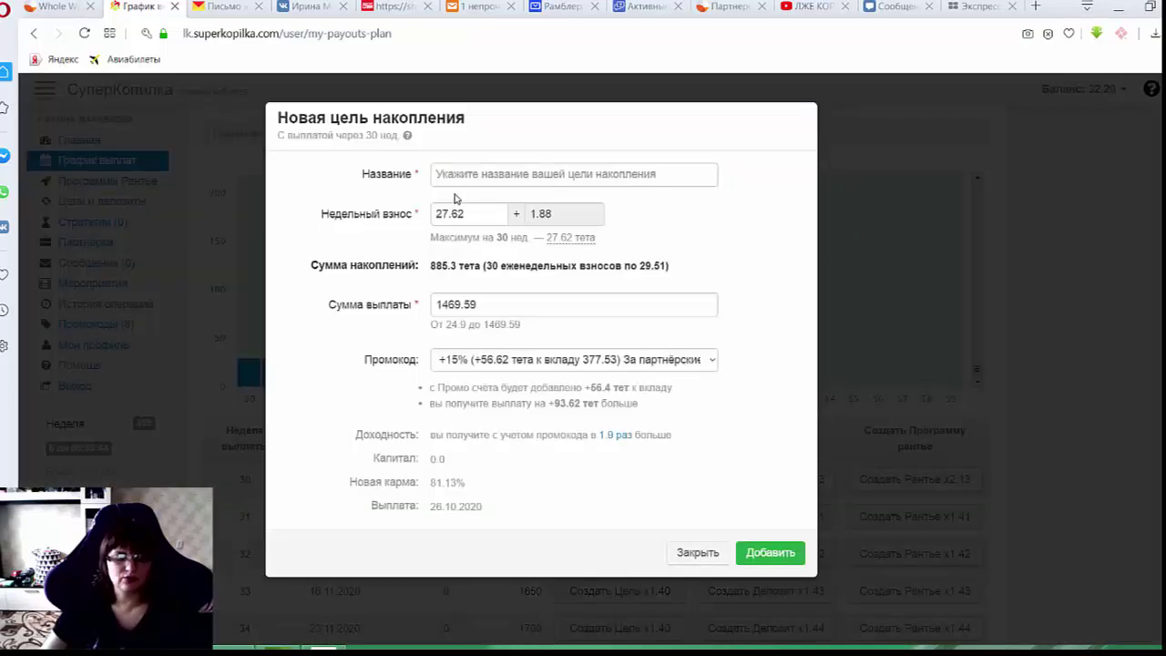
pyautogui.click(443, 177)
pyautogui.write('30')
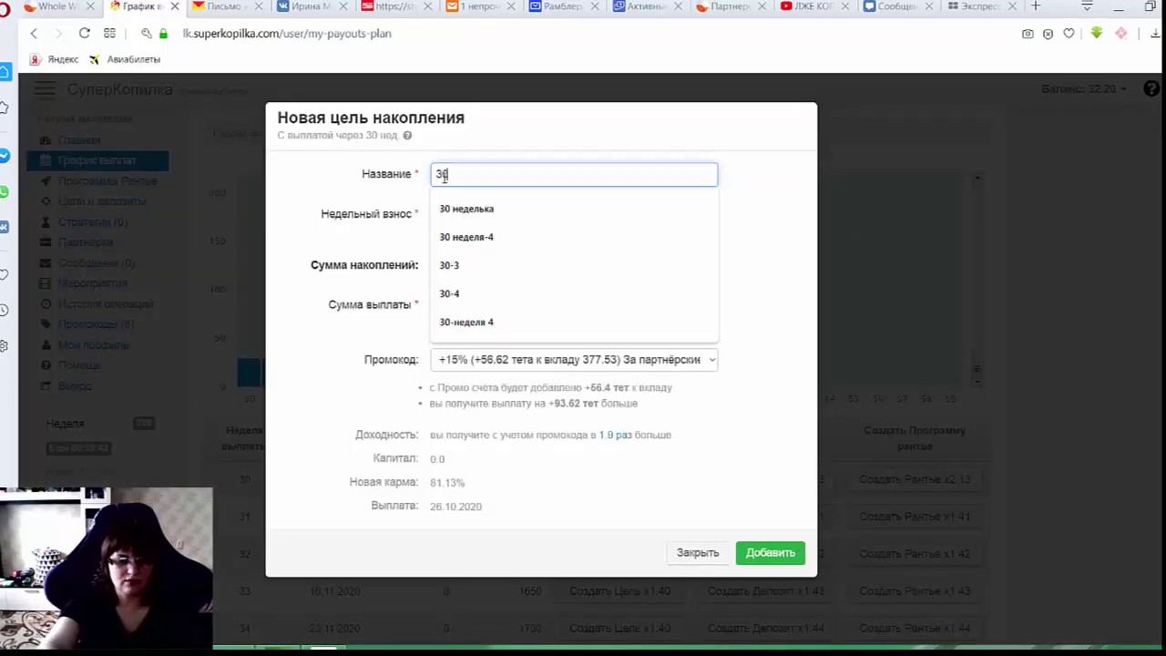
pyautogui.write('03-3')
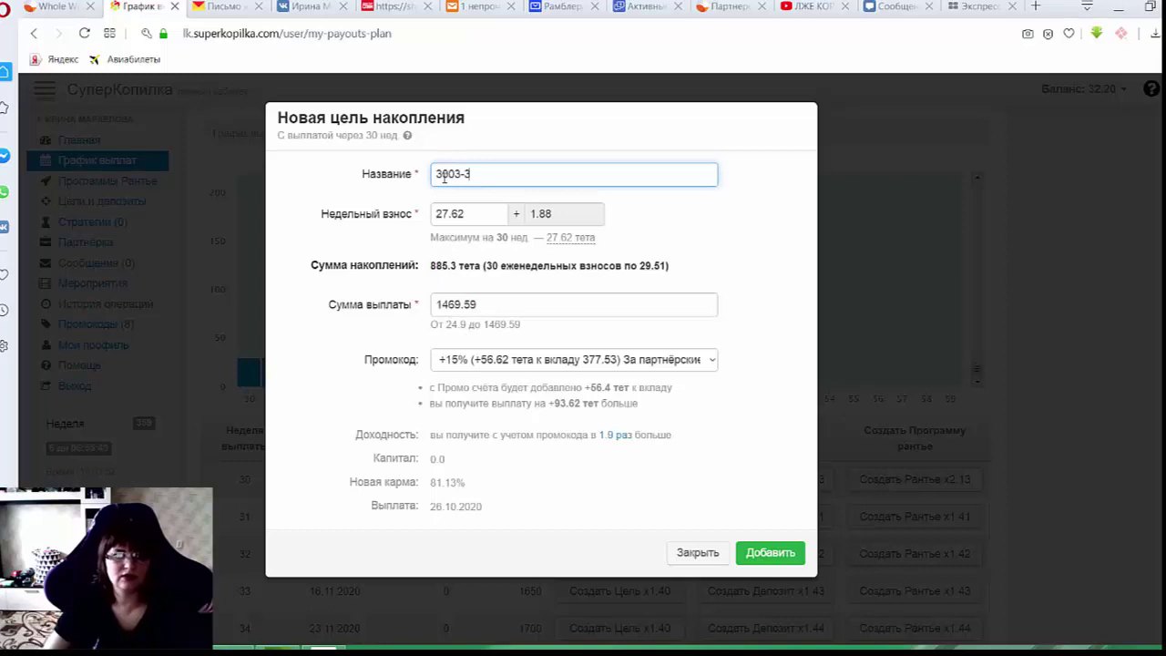
pyautogui.click(447, 174)
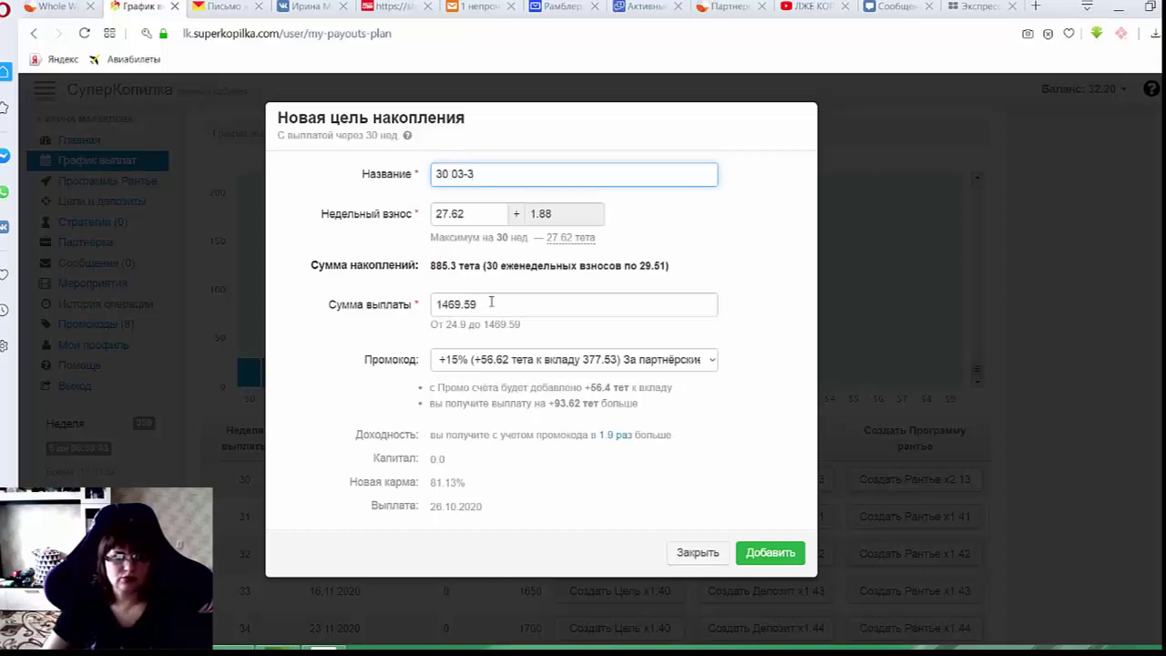
# - Set the goal's payout amount to 150 and keep the +15% promo code for the week 358 partner bonuses
pyautogui.moveTo(491, 301); pyautogui.dragTo(424, 310)
pyautogui.write('1')
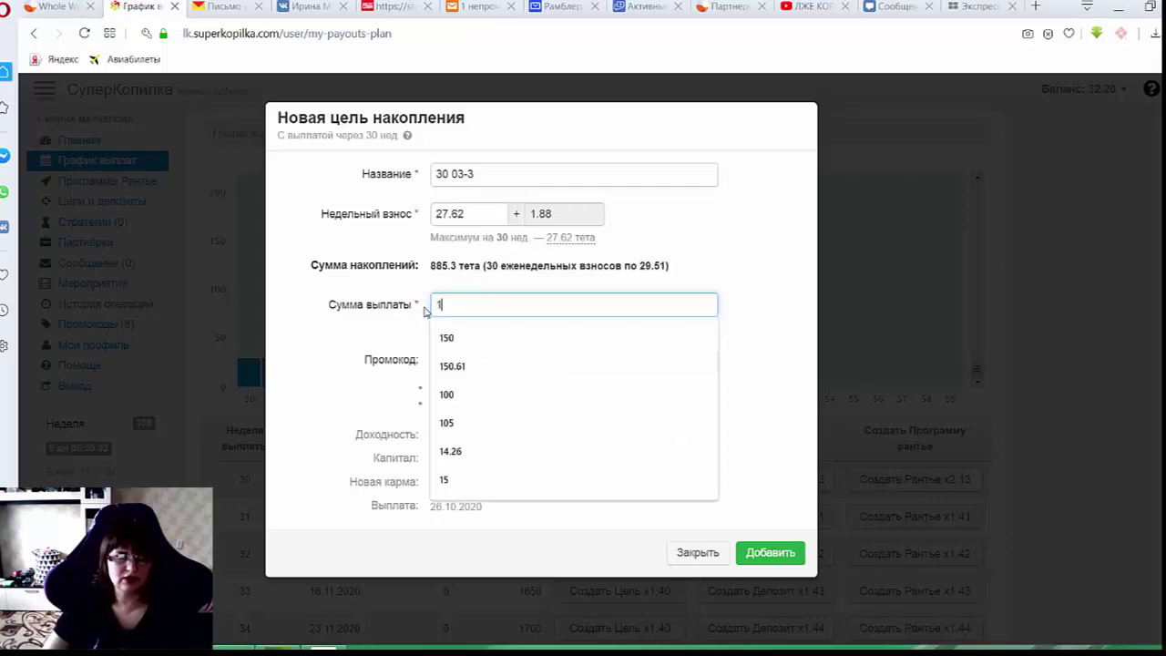
pyautogui.write('50')
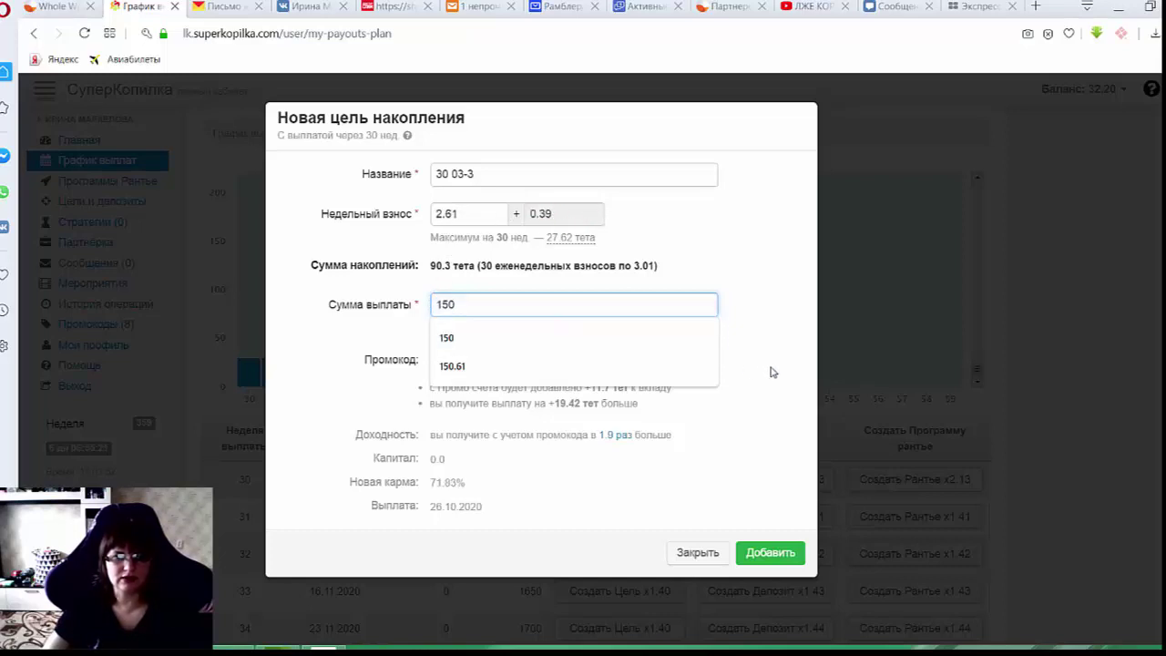
pyautogui.click(740, 392)
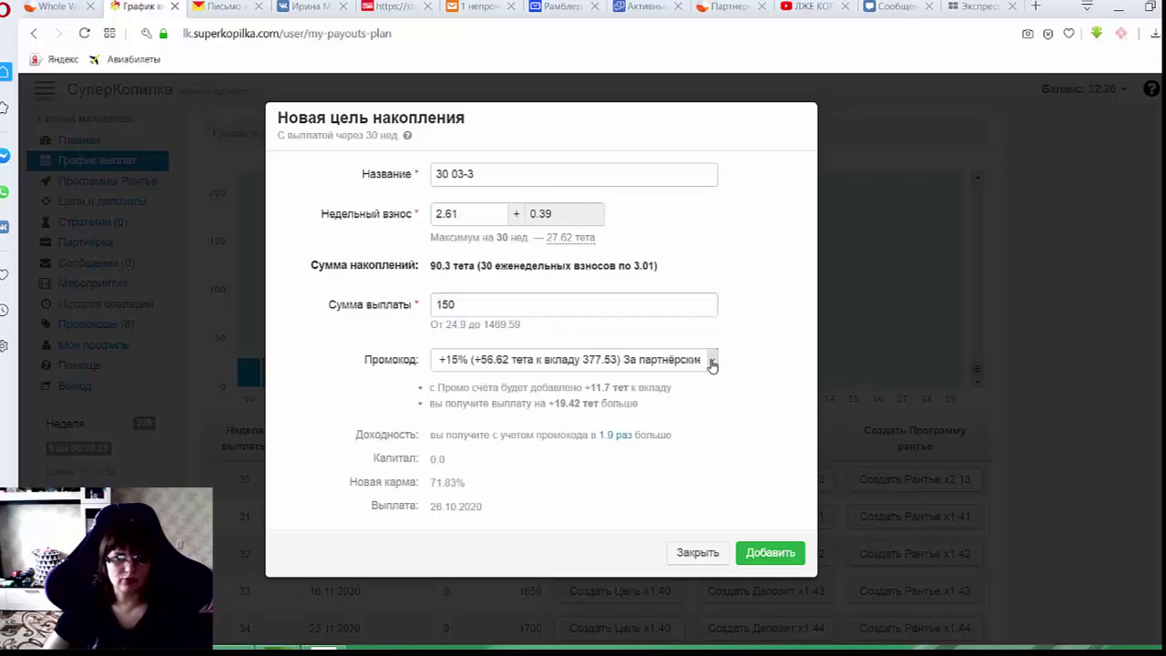
pyautogui.click(711, 359)
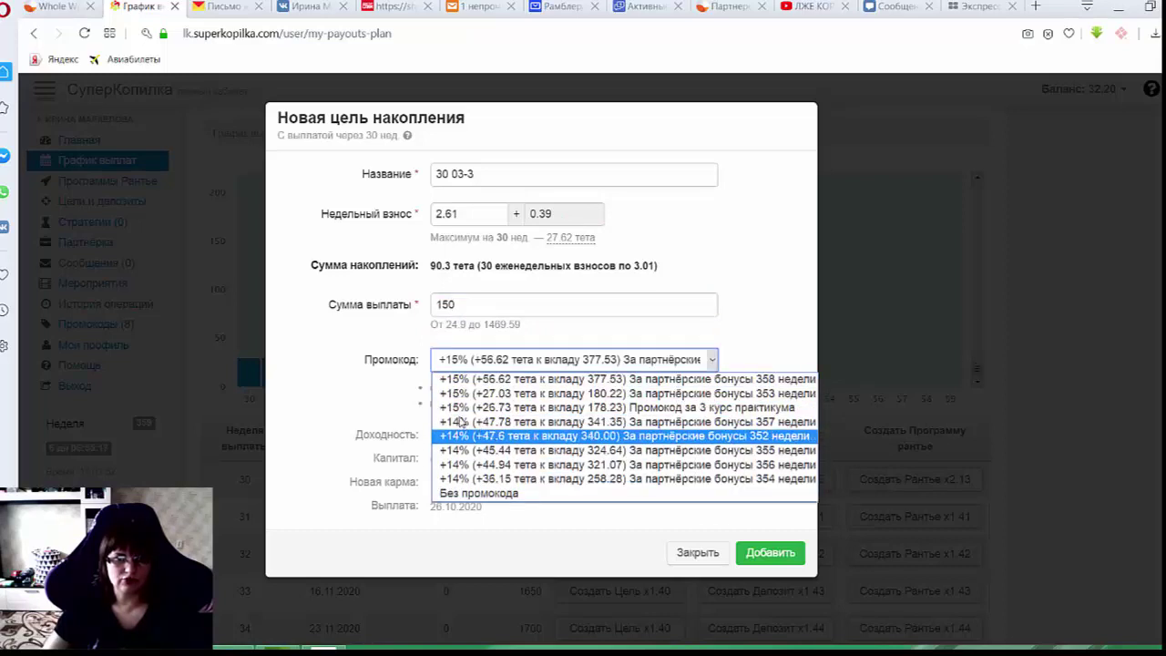
pyautogui.click(752, 318)
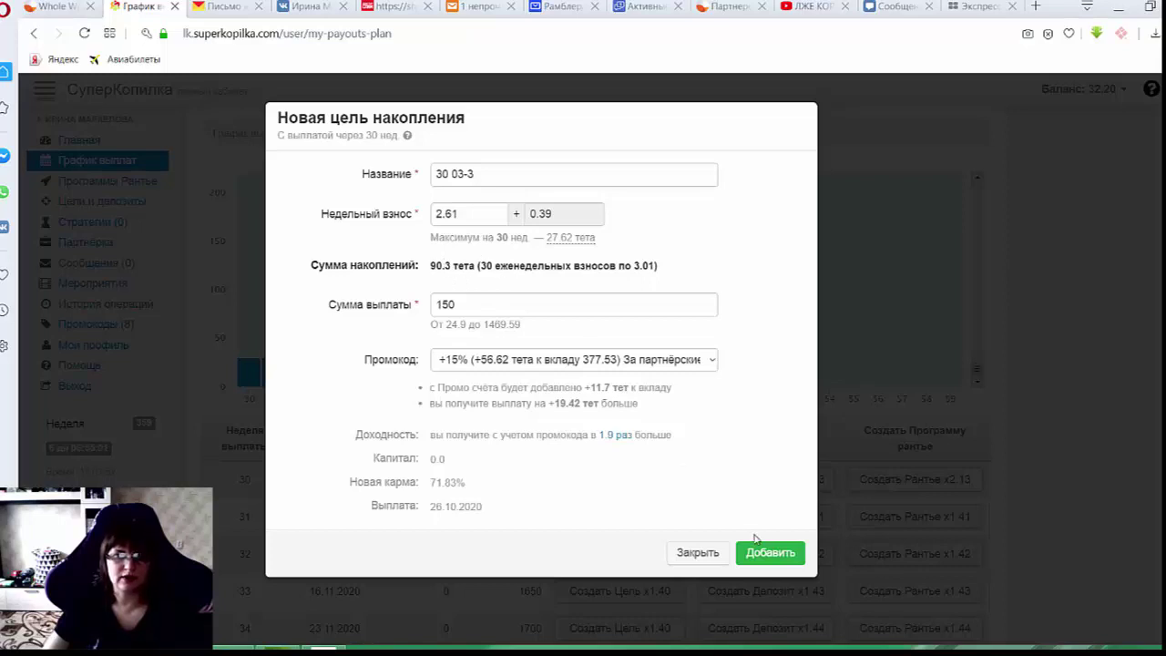
# - Set the weekly contribution to 2.63 and add the savings goal
pyautogui.click(447, 212)
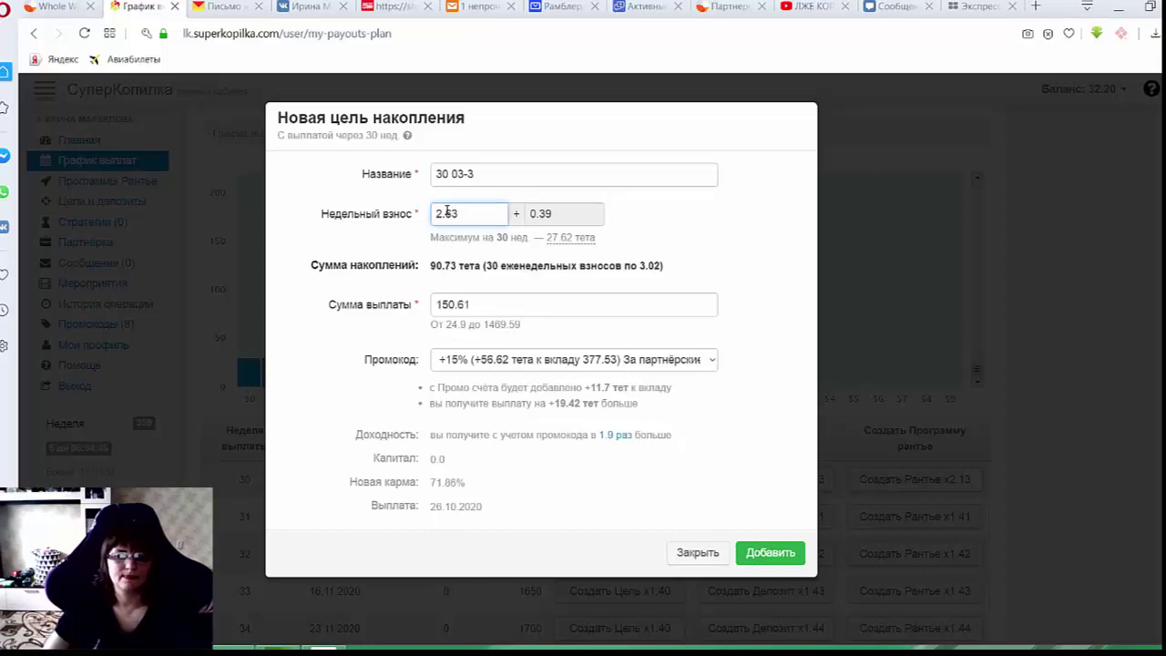
pyautogui.click(758, 552)
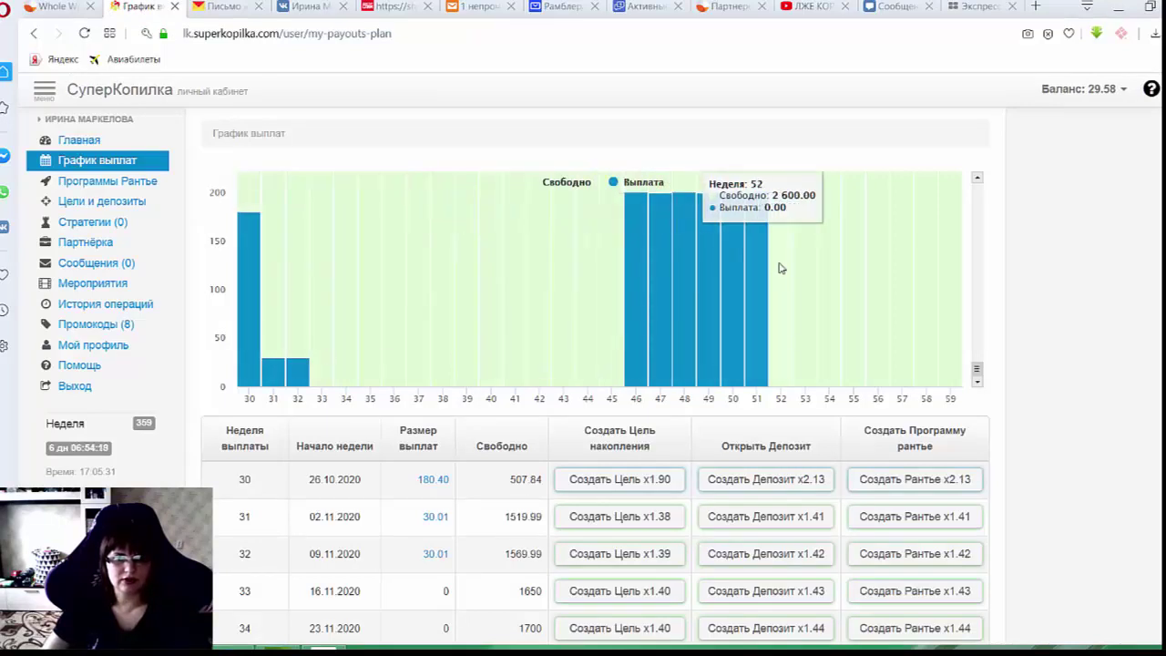
pyautogui.scroll(-1, 738, 440)
pyautogui.scroll(-3, 738, 441)
pyautogui.scroll(3, 737, 447)
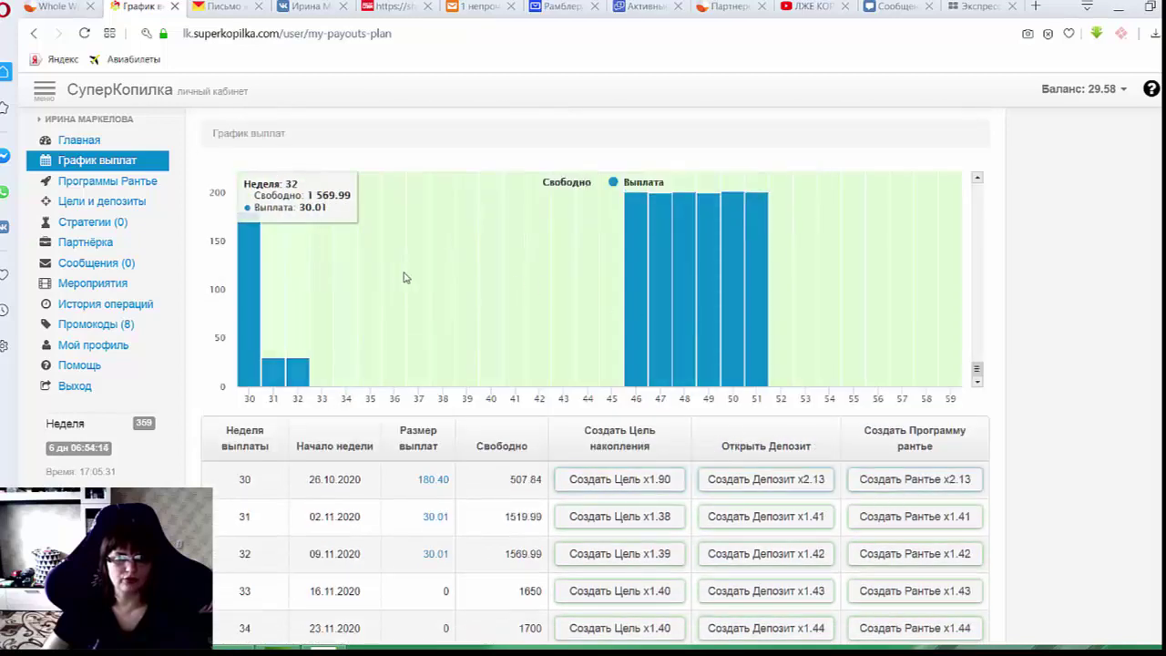
# - Start a new savings goal with payout in week 52 and name it "52-3-1"
pyautogui.scroll(-9, 663, 334)
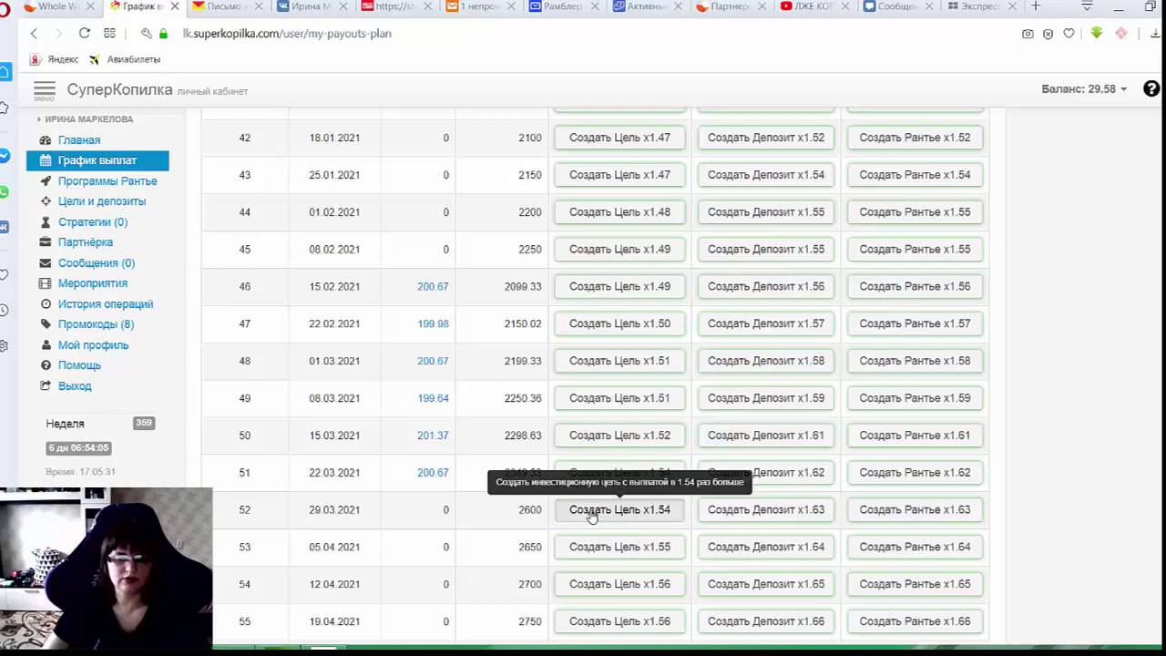
pyautogui.click(590, 514)
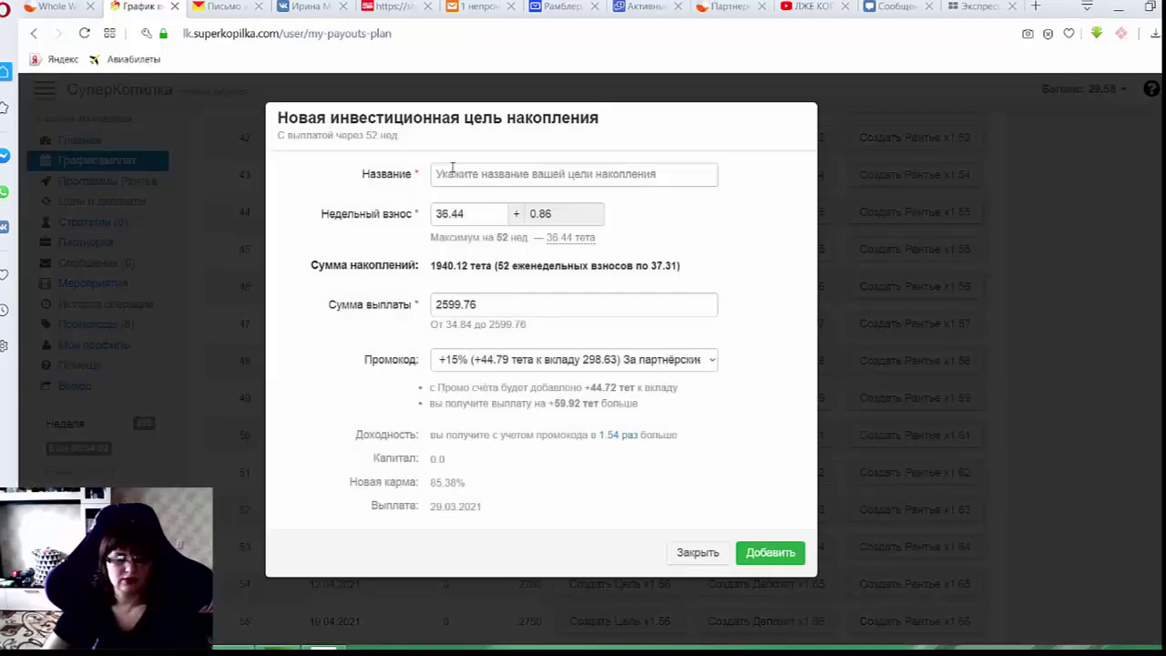
pyautogui.click(449, 173)
pyautogui.write('52')
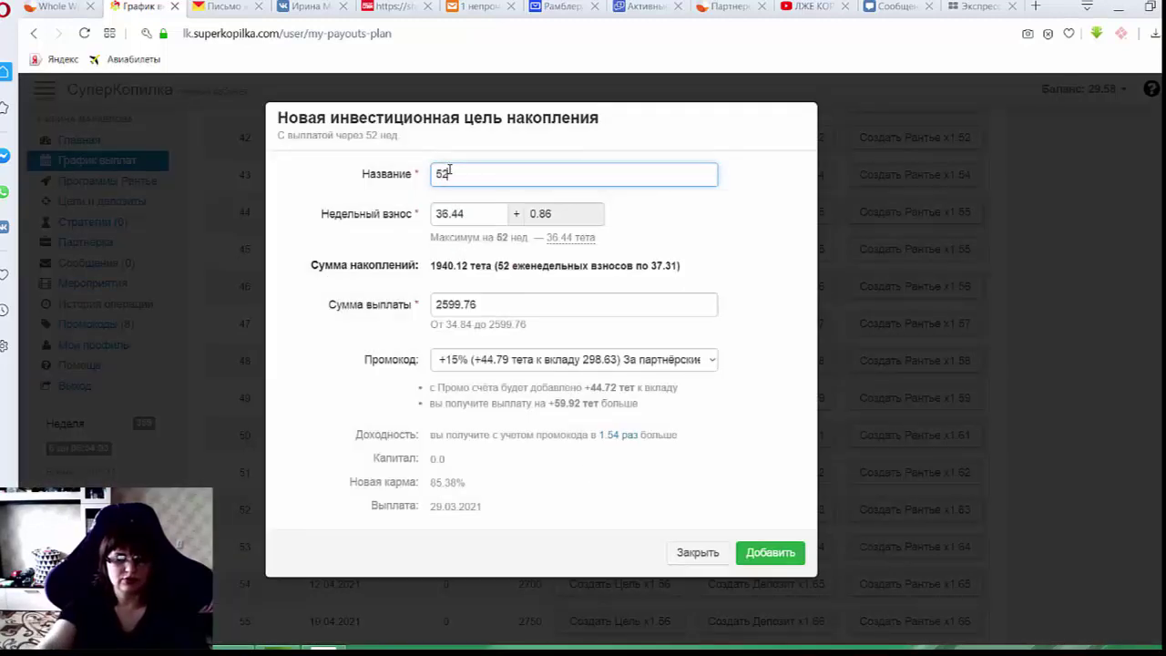
pyautogui.write('з')
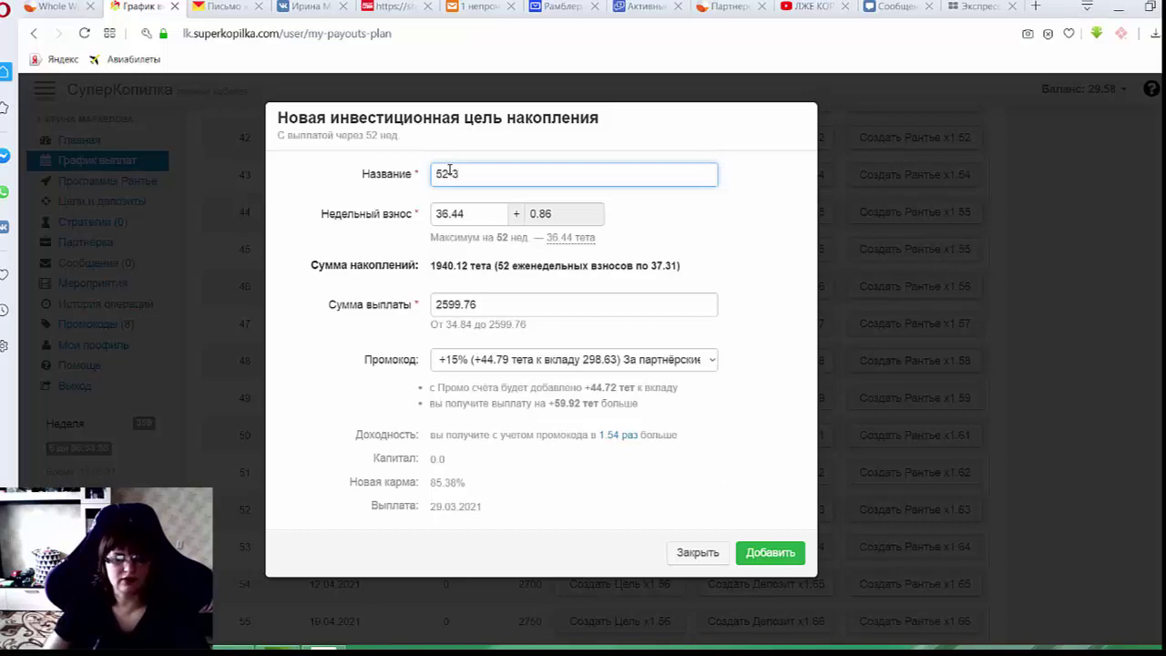
pyautogui.write('1')
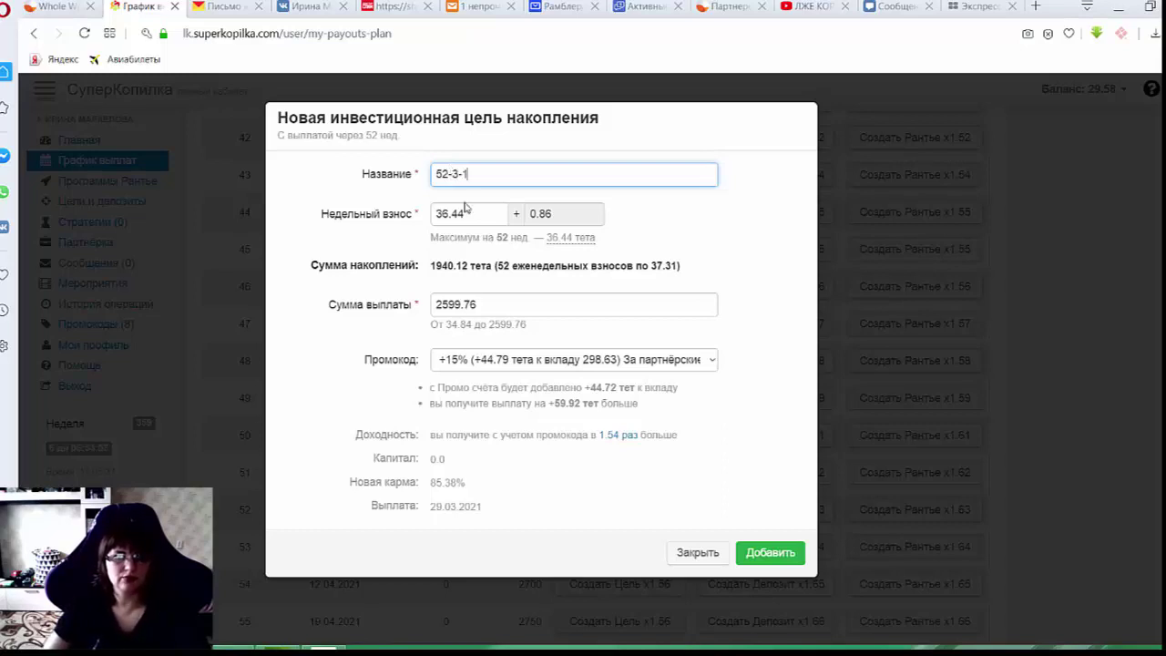
# - Set the goal's payout amount to 200, and adjust the weekly contribution to 2.50
pyautogui.moveTo(481, 303); pyautogui.dragTo(428, 314)
pyautogui.write('200')
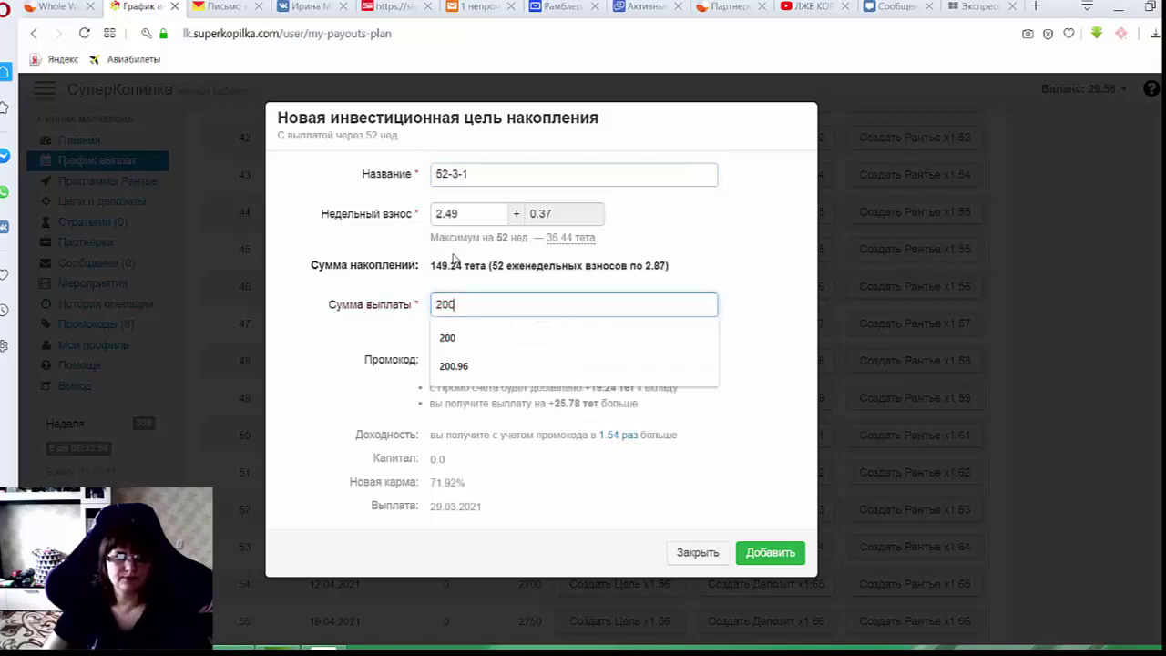
pyautogui.doubleClick(455, 213)
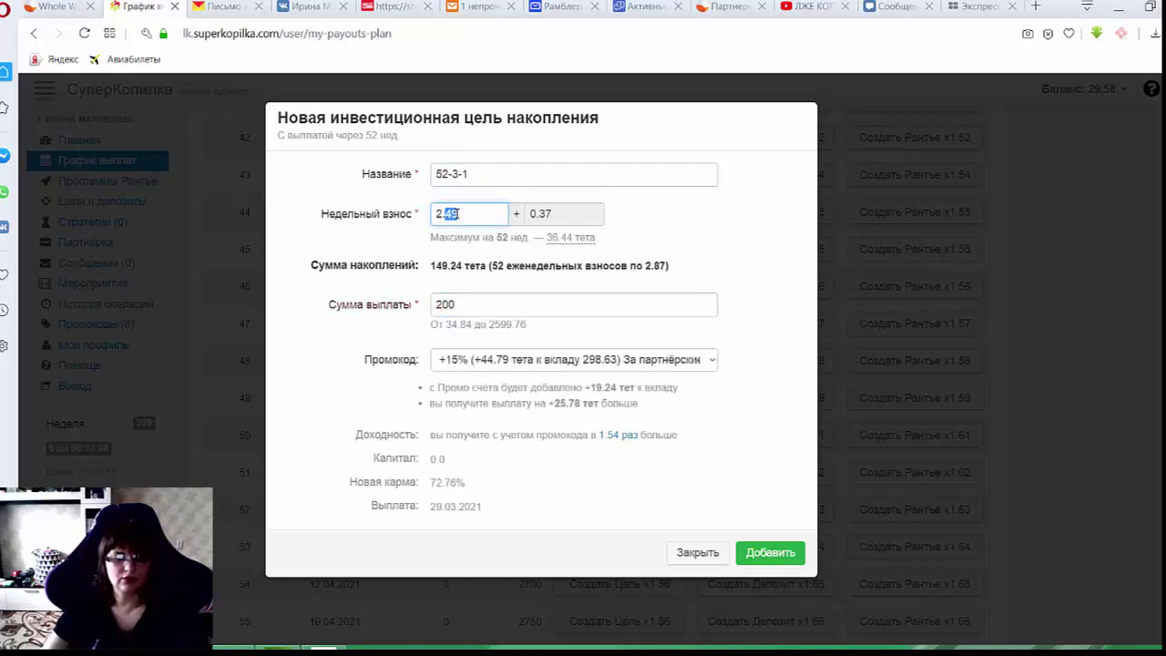
pyautogui.write('2.50')
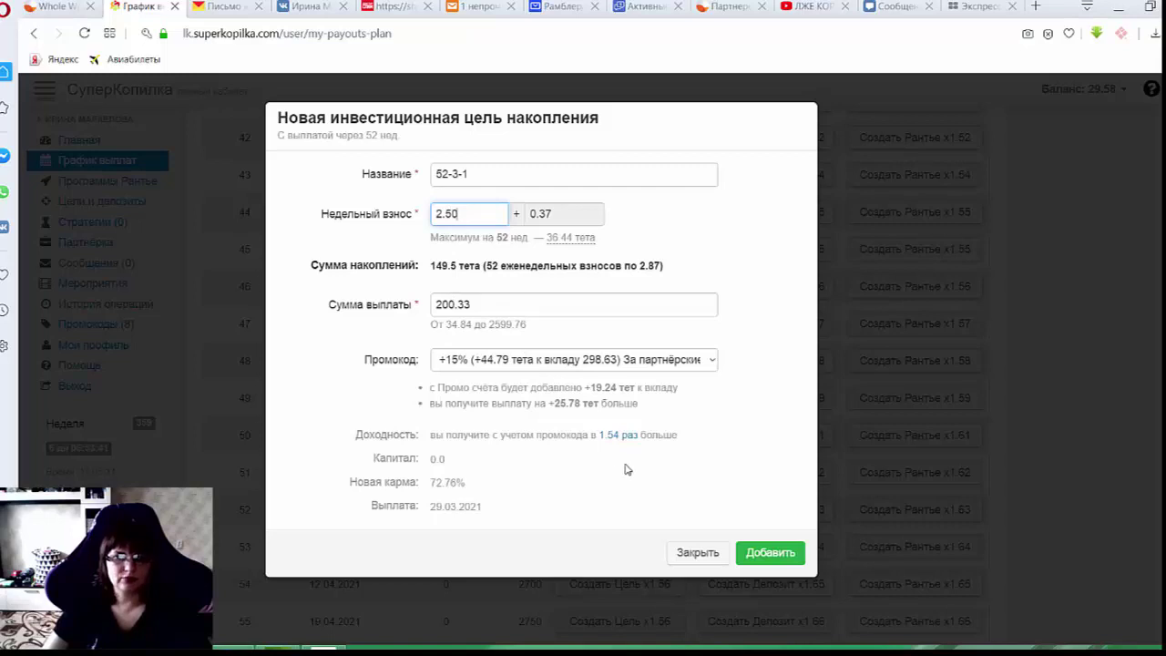
# - Apply the +15% promo code for practicum course 3 ("Промокод за 3 курс практикума") and add the savings goal
pyautogui.click(705, 362)
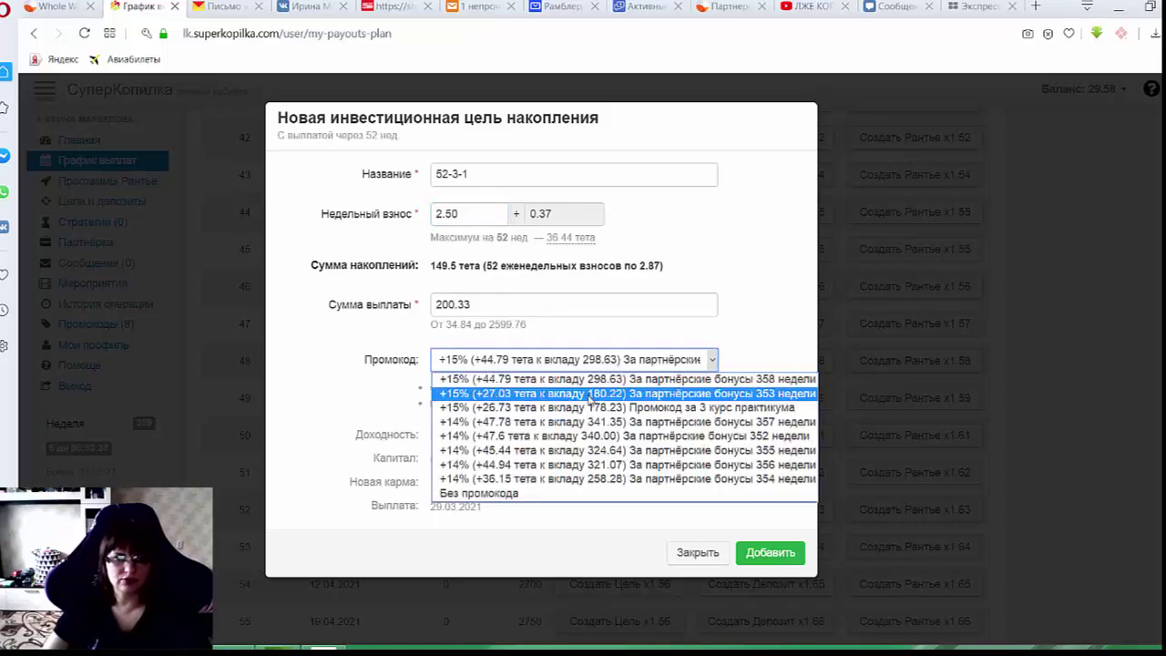
pyautogui.click(553, 407)
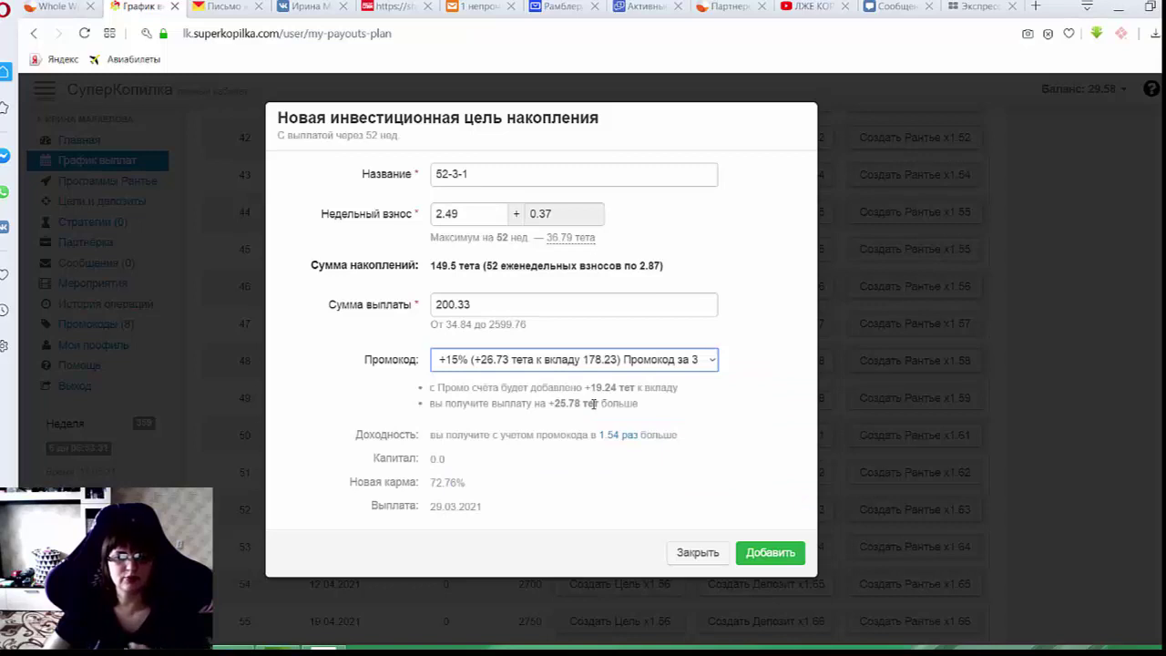
pyautogui.click(777, 559)
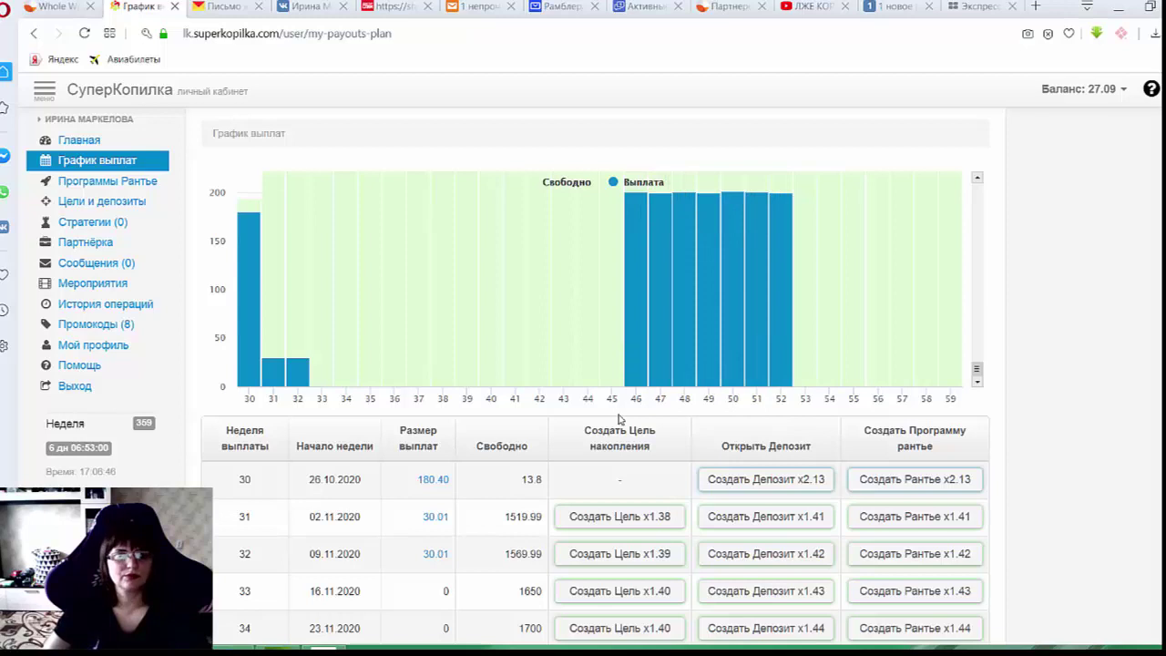
# - Open the account's main page and review the balance, programme status and payout details of the active goal "цель 22"
pyautogui.click(92, 142)
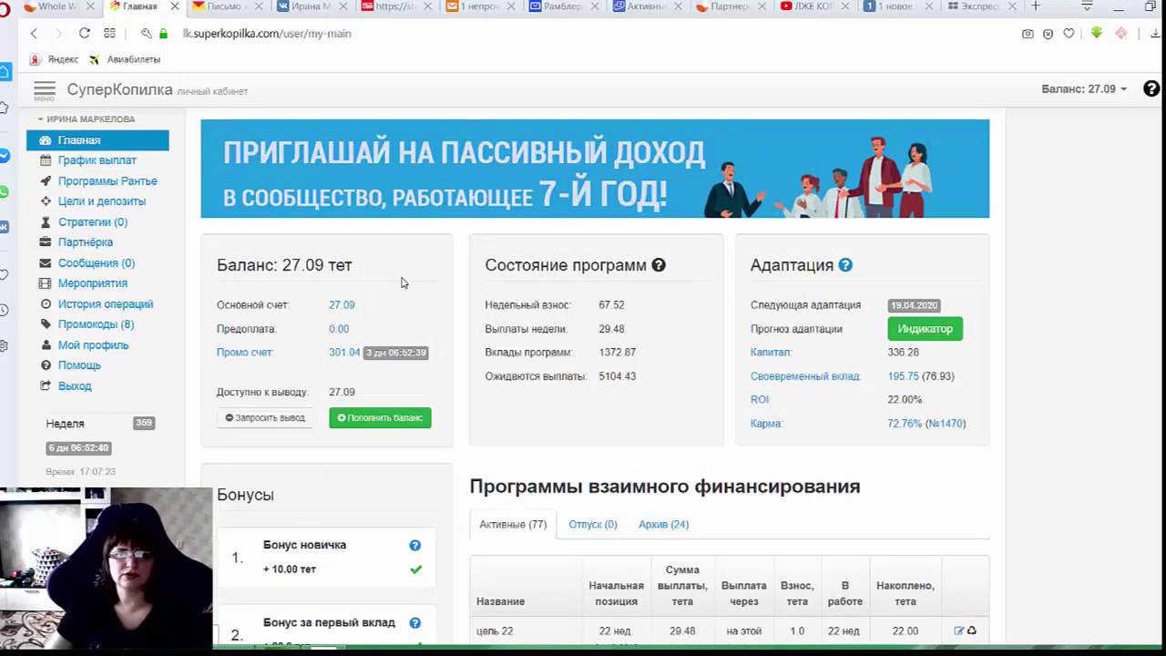
pyautogui.scroll(-1, 623, 426)
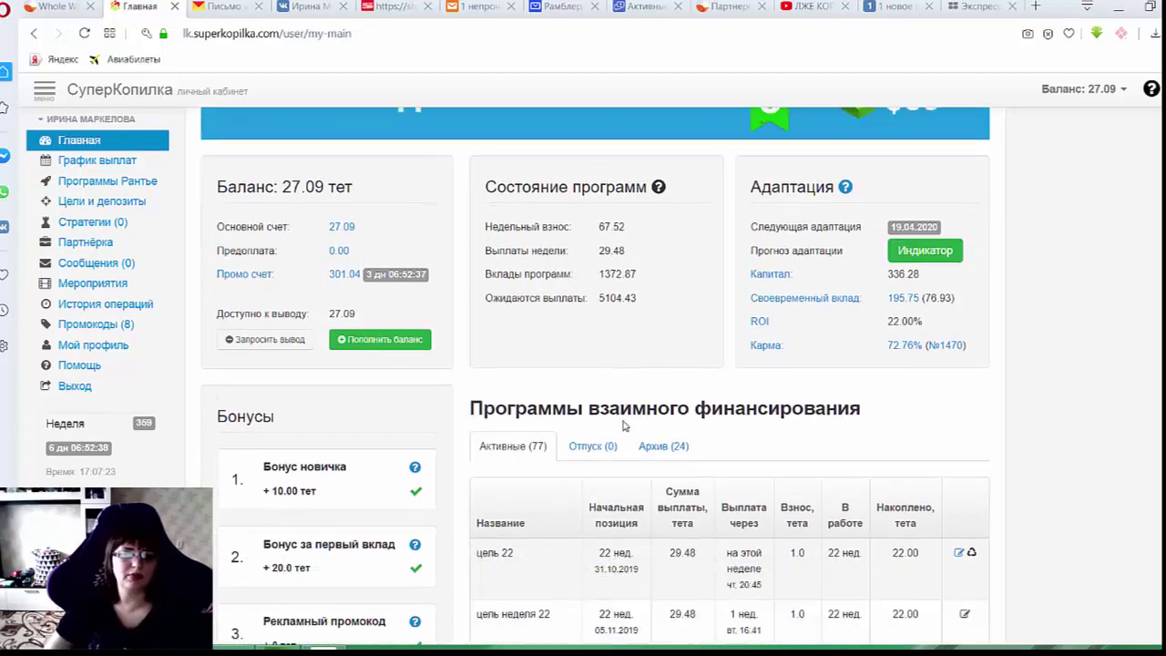
pyautogui.scroll(-1, 548, 489)
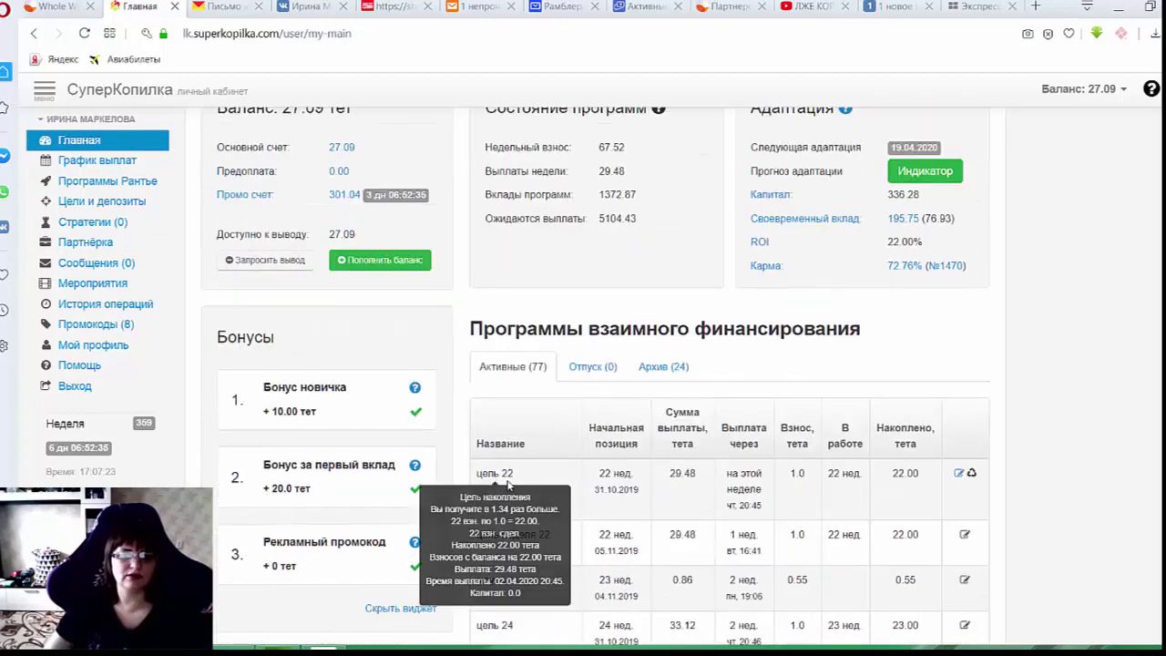
pyautogui.moveTo(504, 475)
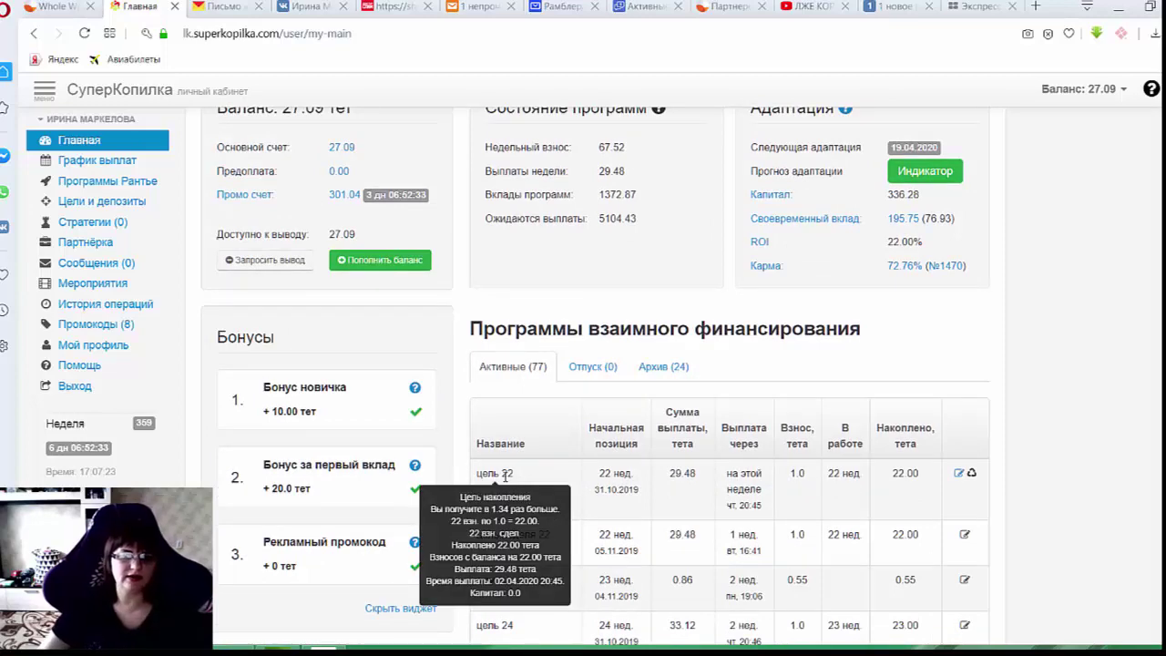
pyautogui.scroll(2, 504, 475)
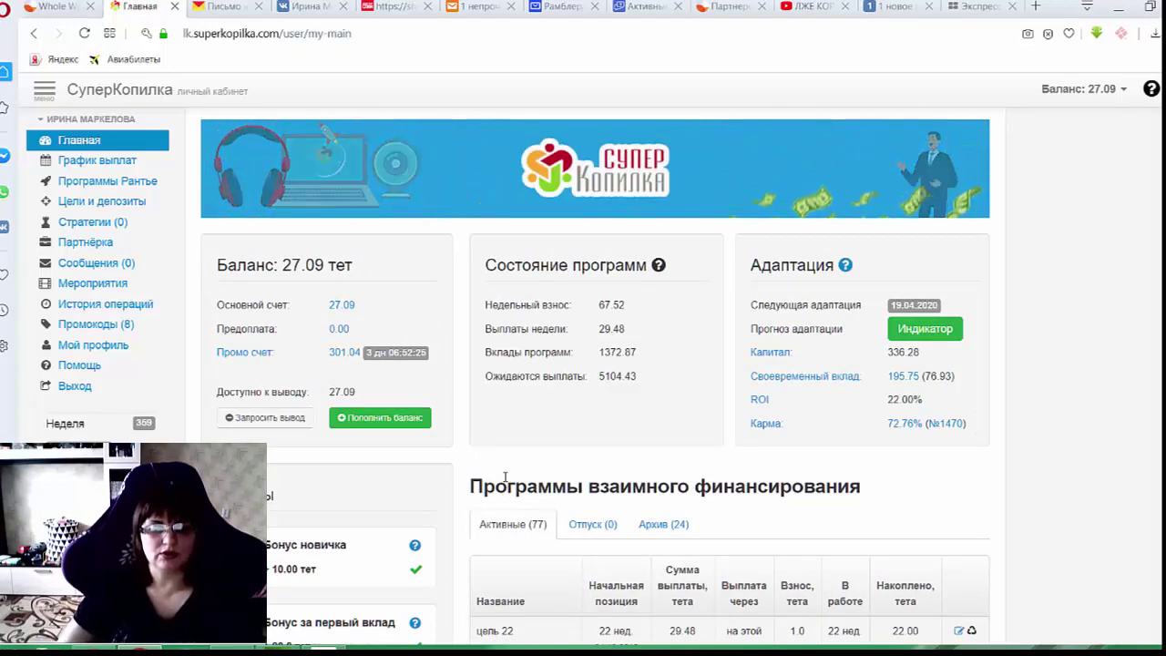
# - Switch to the VK profile, open its multi-link to all projects and view the Суперкопилка section there
pyautogui.hotkey('ctrl', 'Tab')
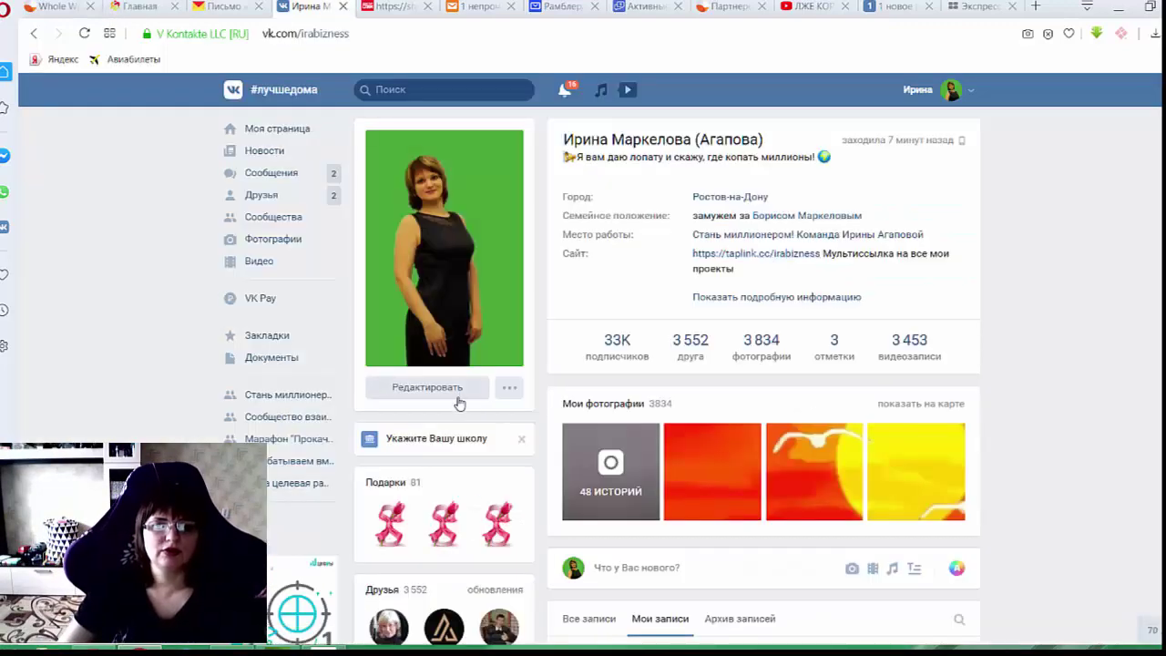
pyautogui.click(772, 255)
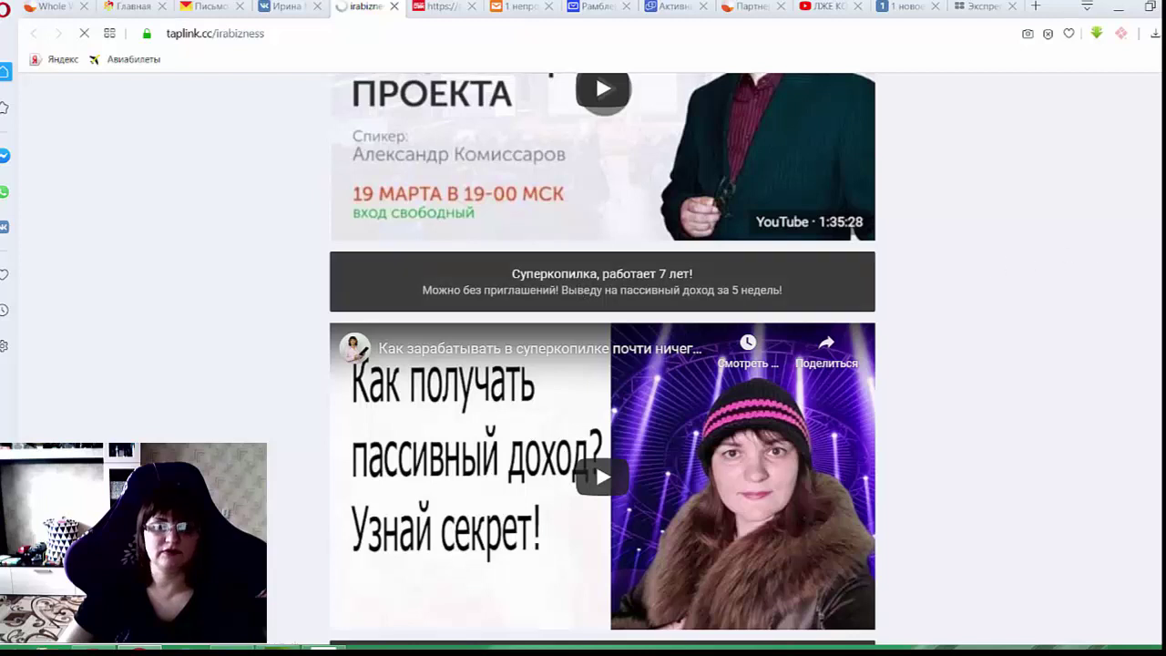
pyautogui.scroll(-1, 594, 440)
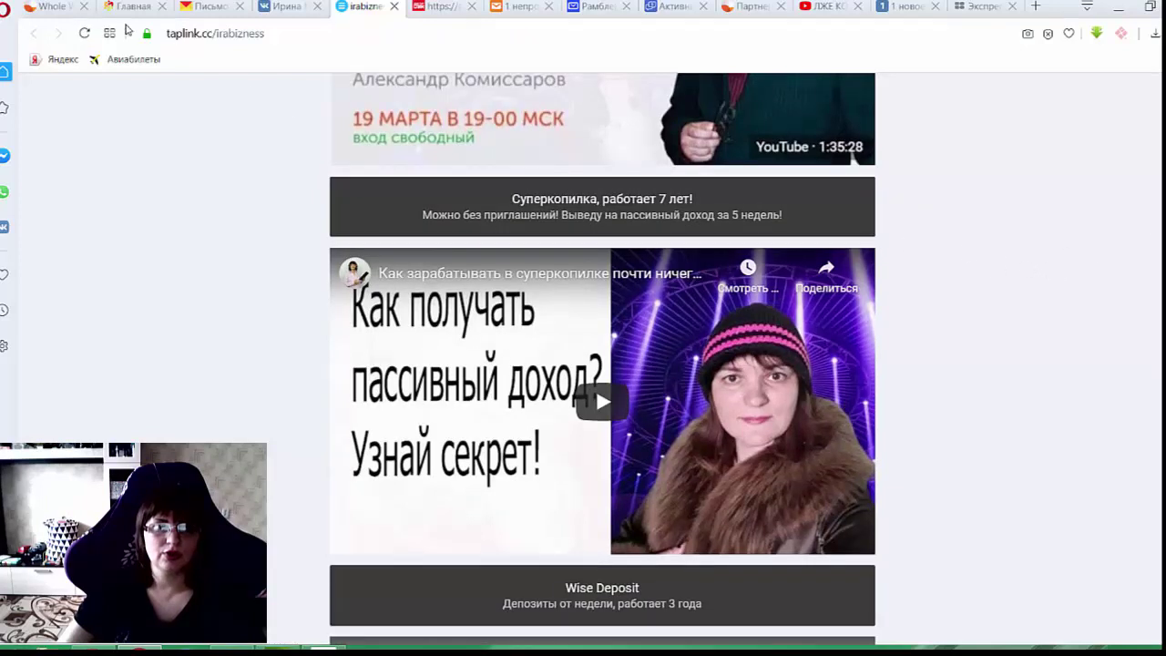